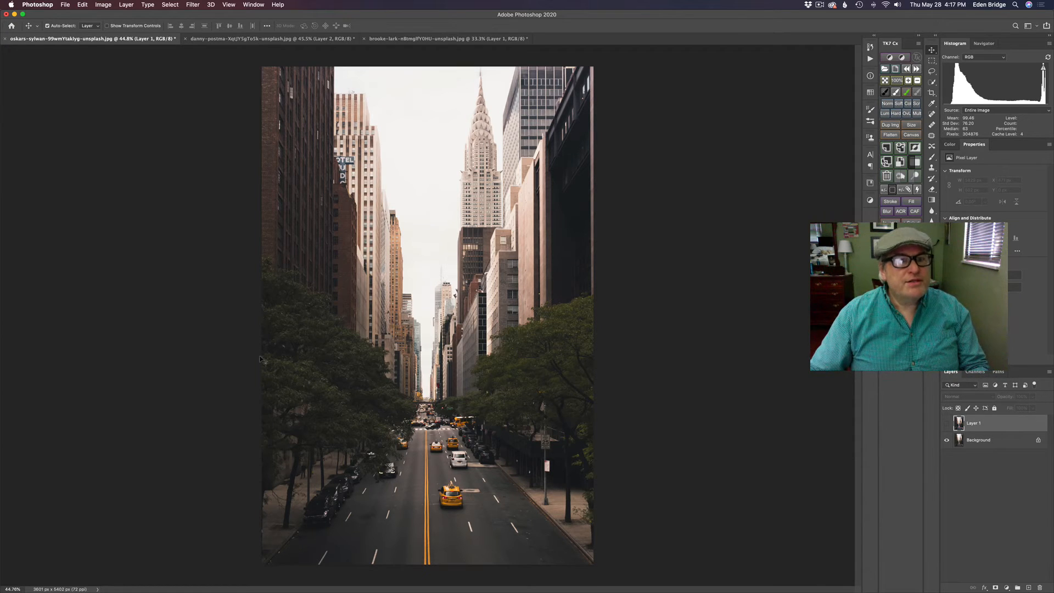
Flip between the mountain river and breakfast bowl photos, then show Layer 1, Hue/Saturation 1 and Layer 2
click(283, 39)
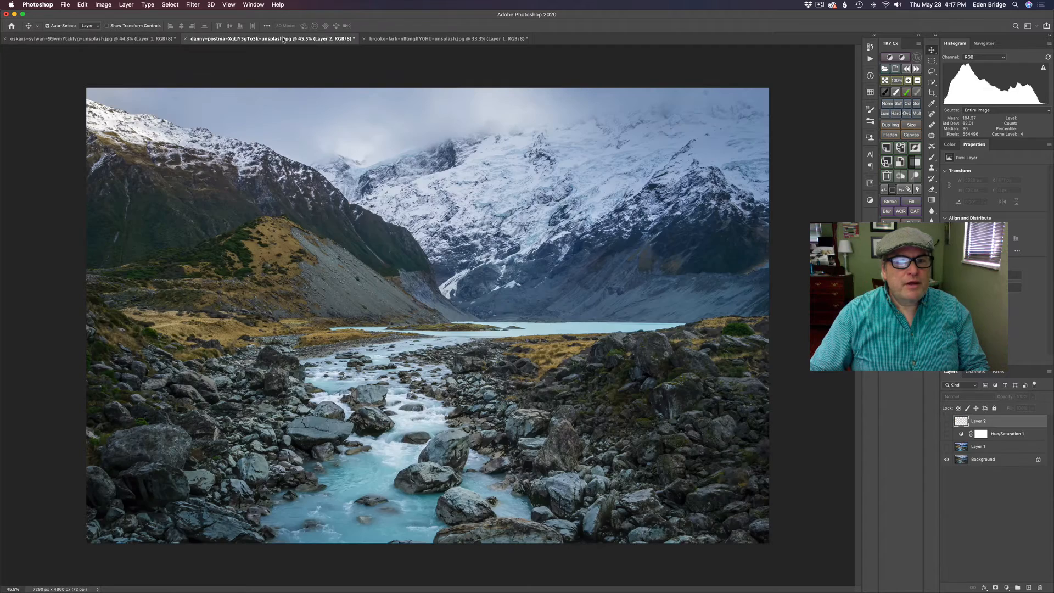
click(433, 39)
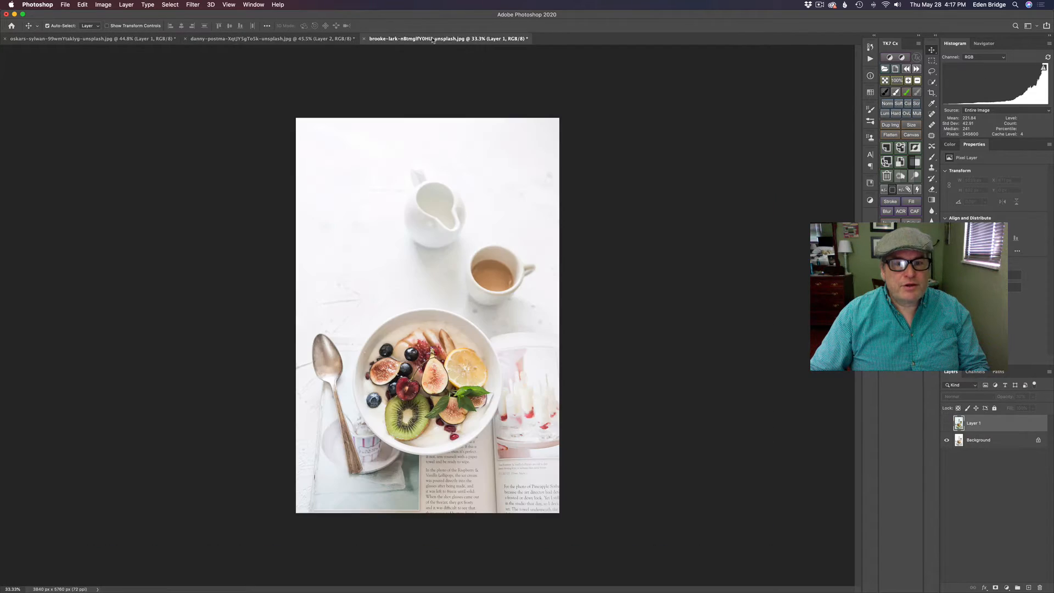
click(305, 39)
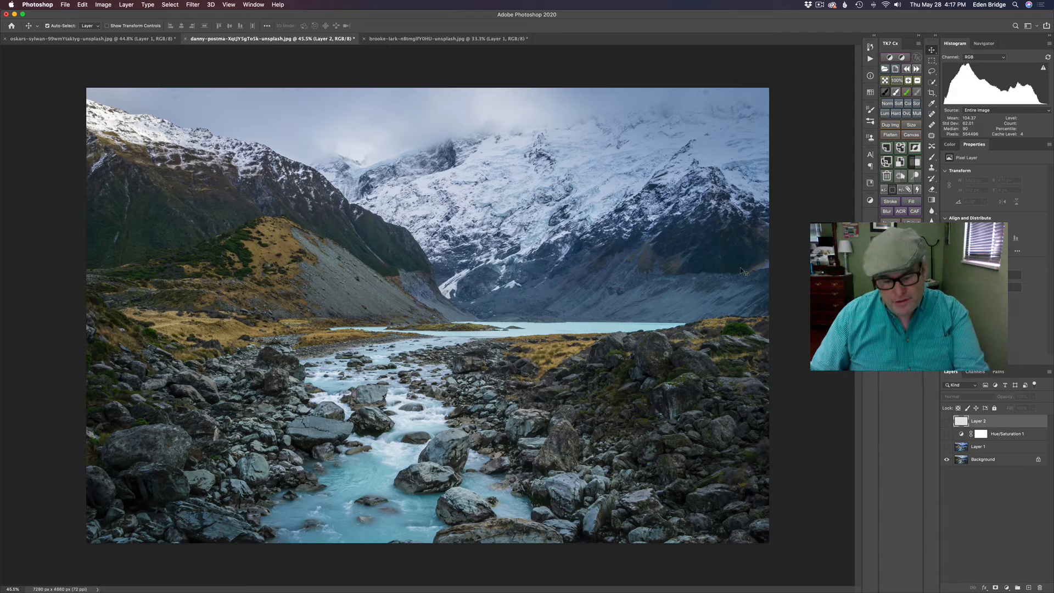
drag(947, 447, 948, 420)
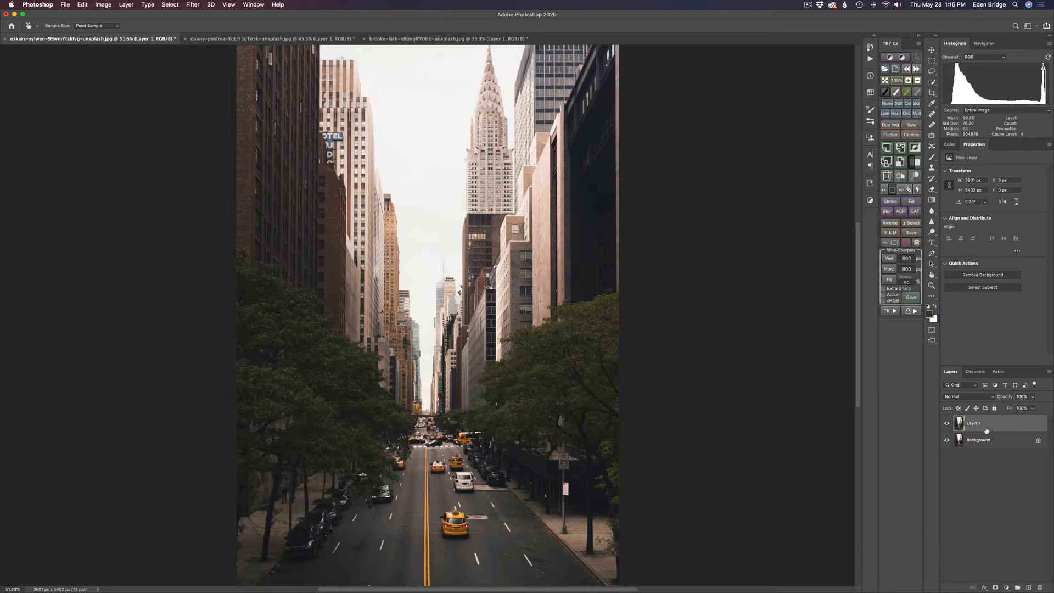
Launch Topaz Adjust AI on the city street photo from the Filter menu
click(251, 39)
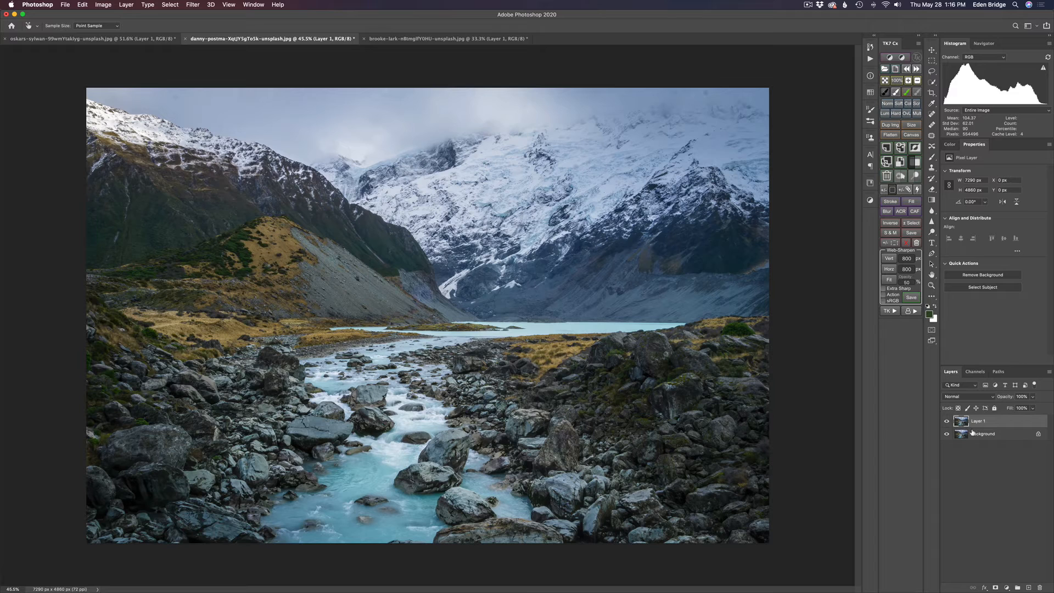
click(473, 39)
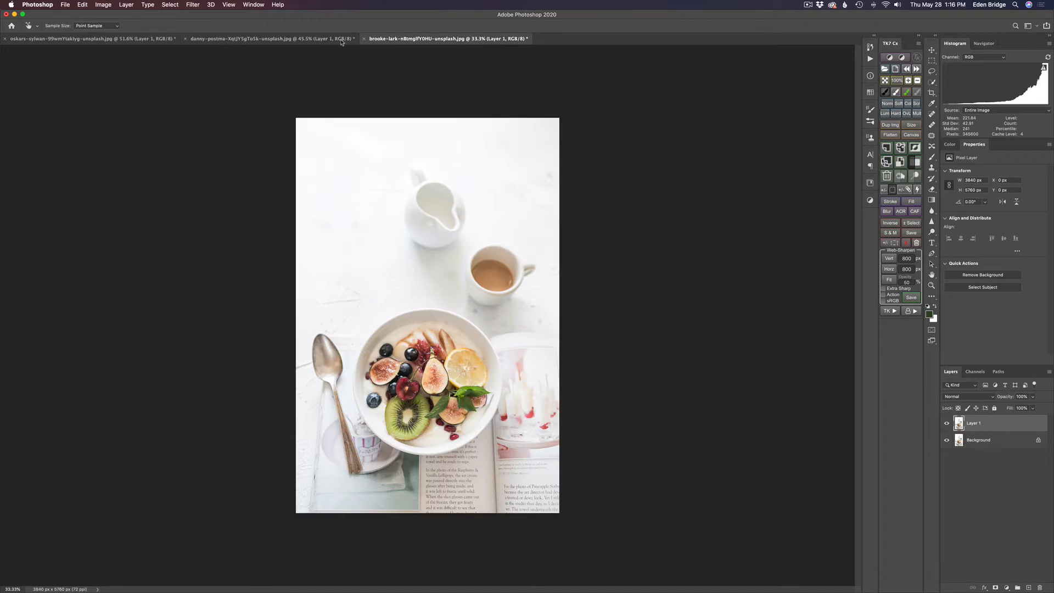
click(155, 40)
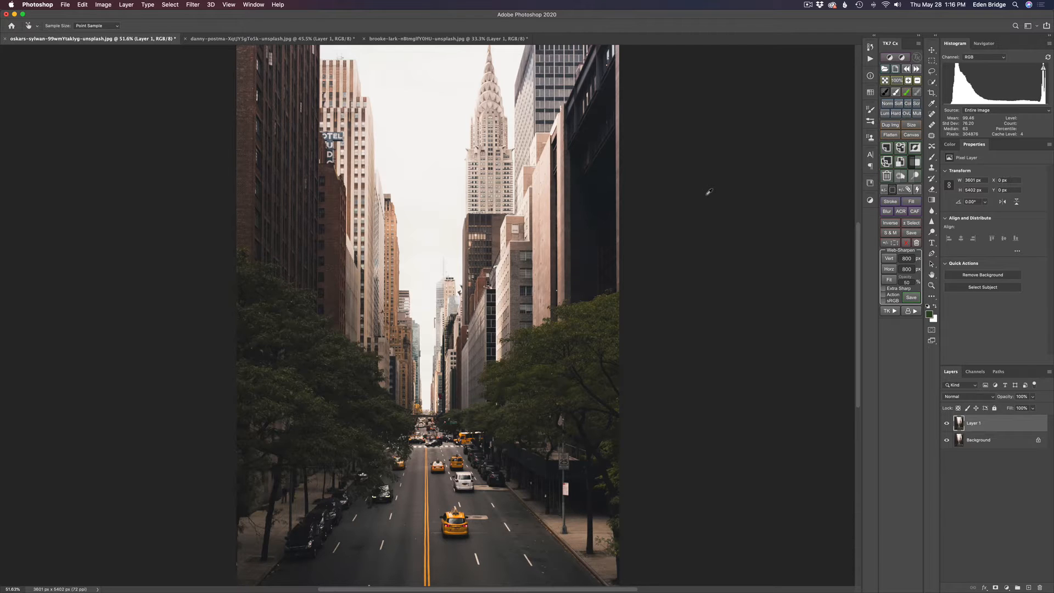
click(193, 5)
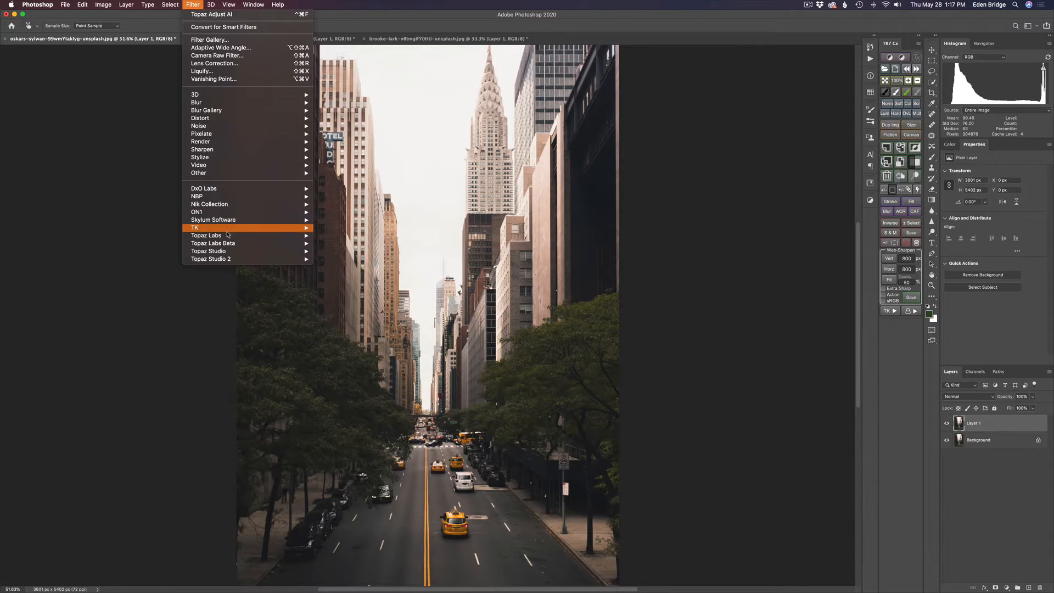
mouse_move(228, 235)
key(Return)
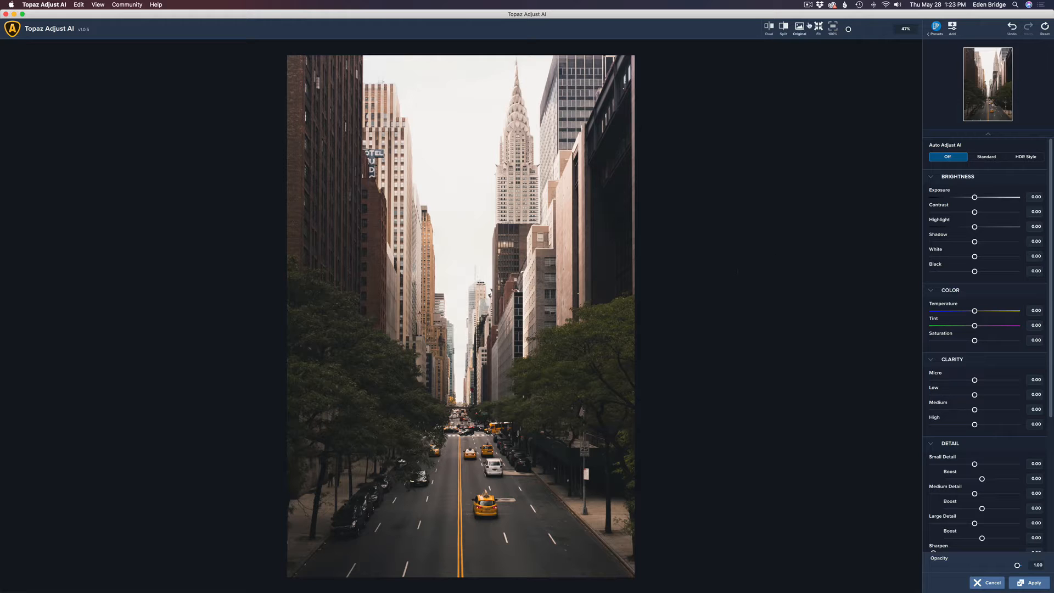
Compare the street photo in Split view with a moved divider, then return to side-by-side Dual view
click(768, 29)
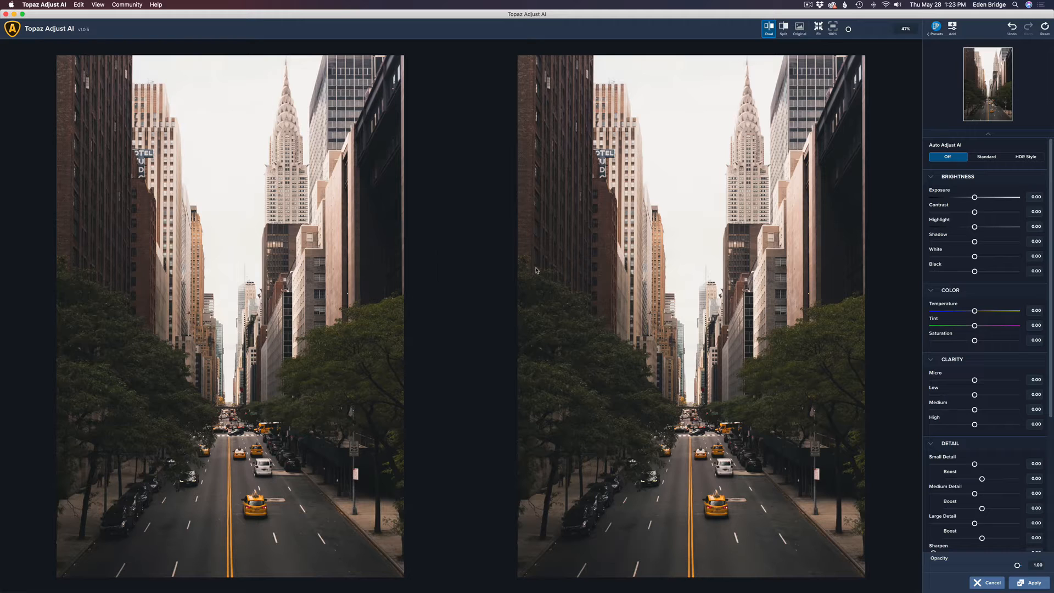
click(784, 27)
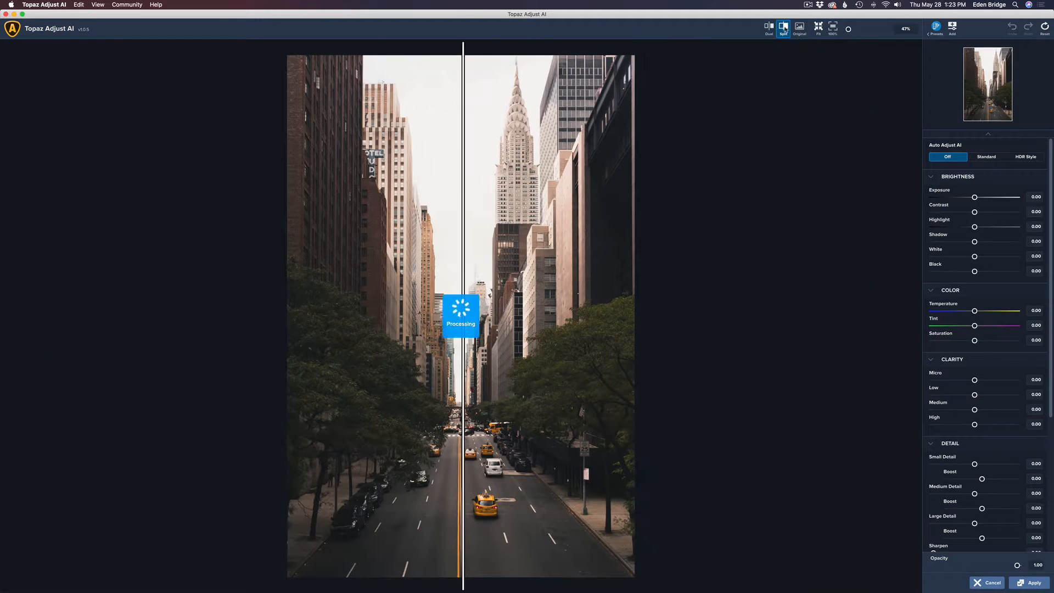
drag(462, 198, 491, 201)
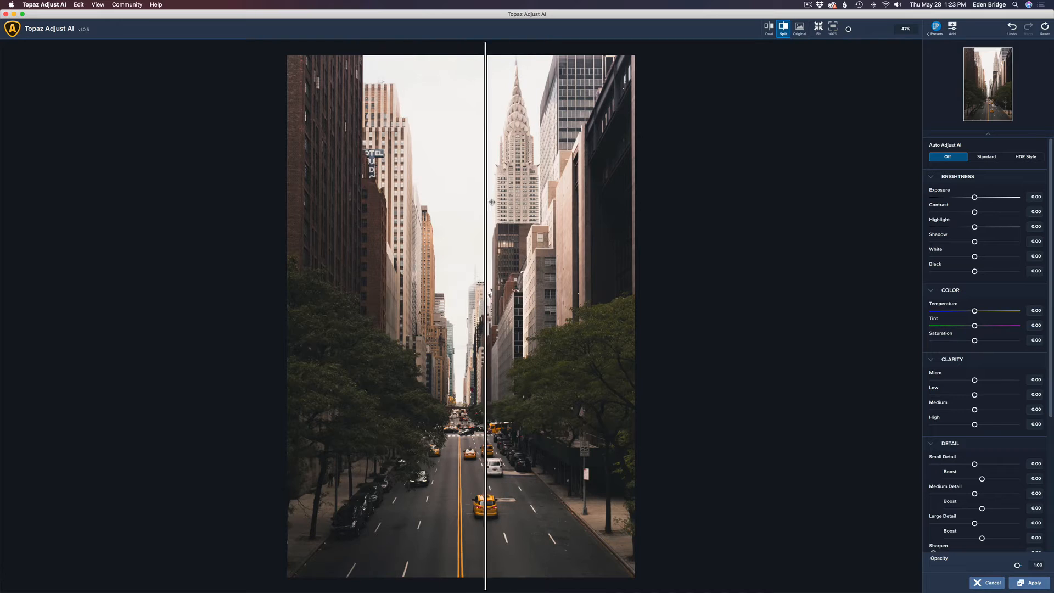
click(769, 28)
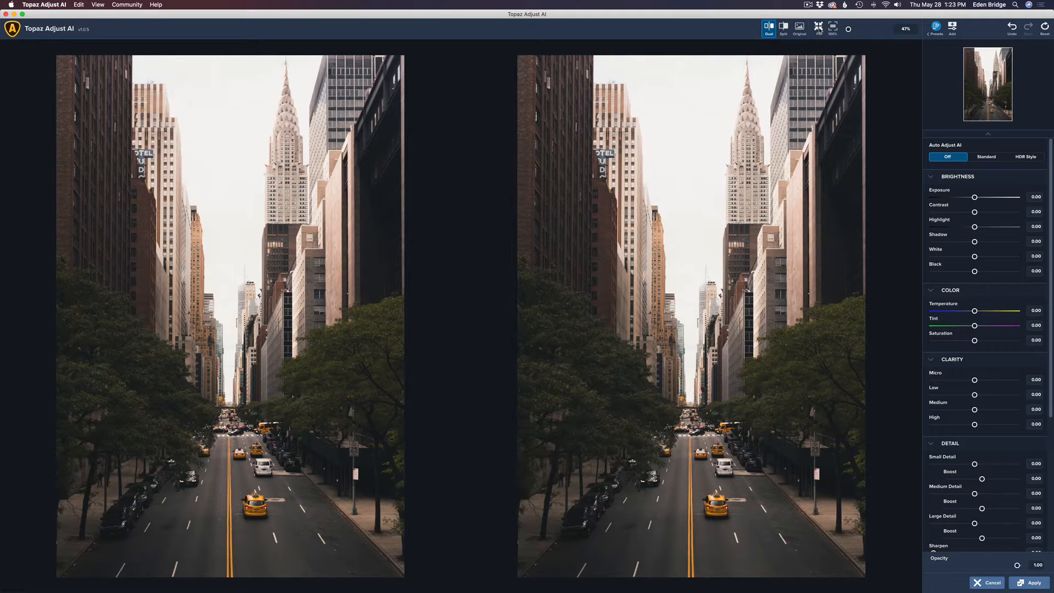
drag(848, 29, 874, 30)
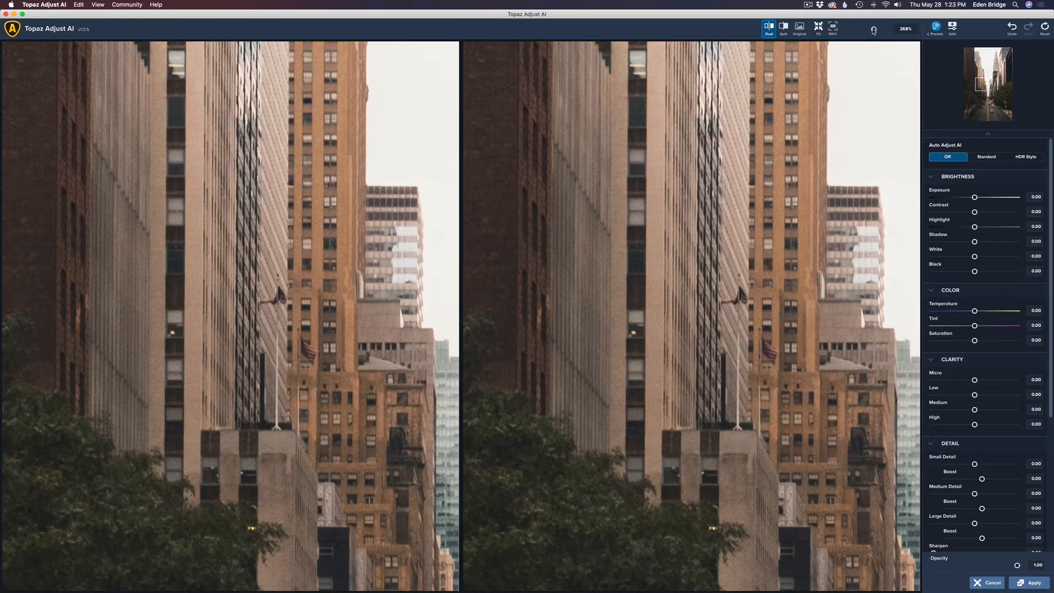
click(819, 28)
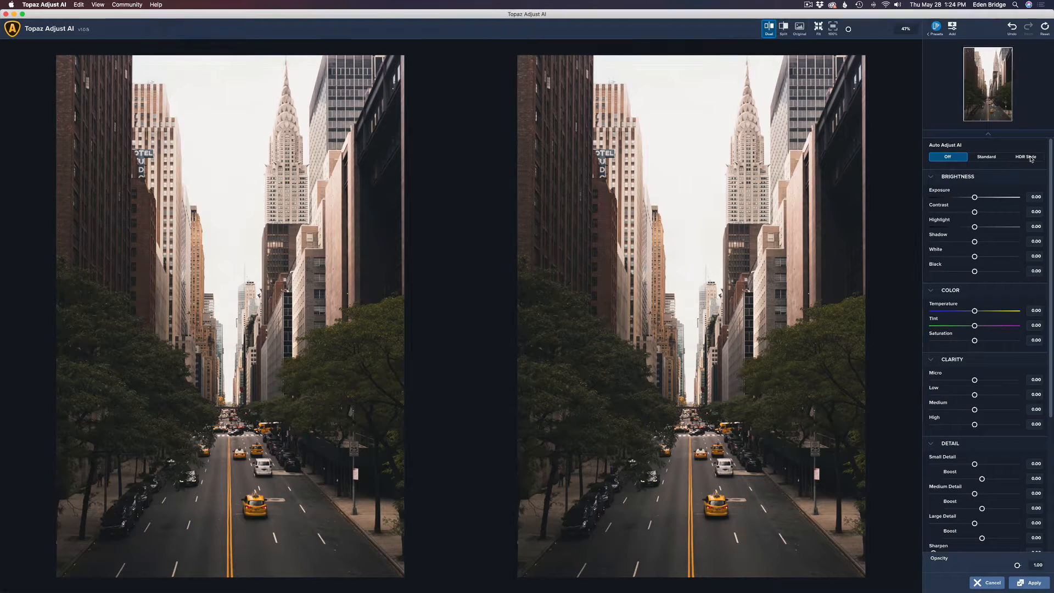
Try Standard and HDR Style auto adjustments, then settle on Standard at strength 1.00
click(986, 157)
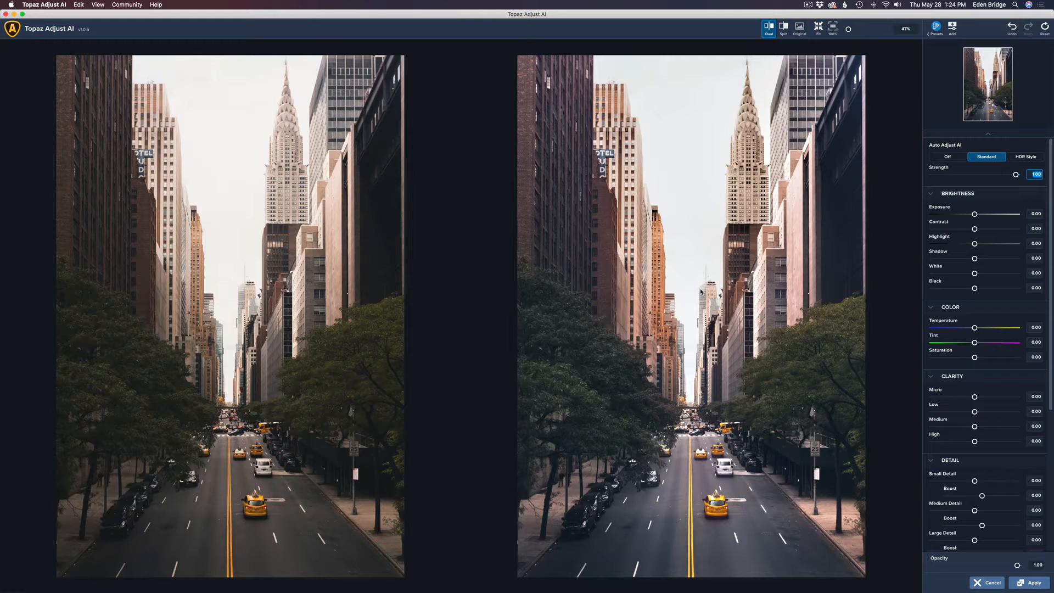
click(1028, 158)
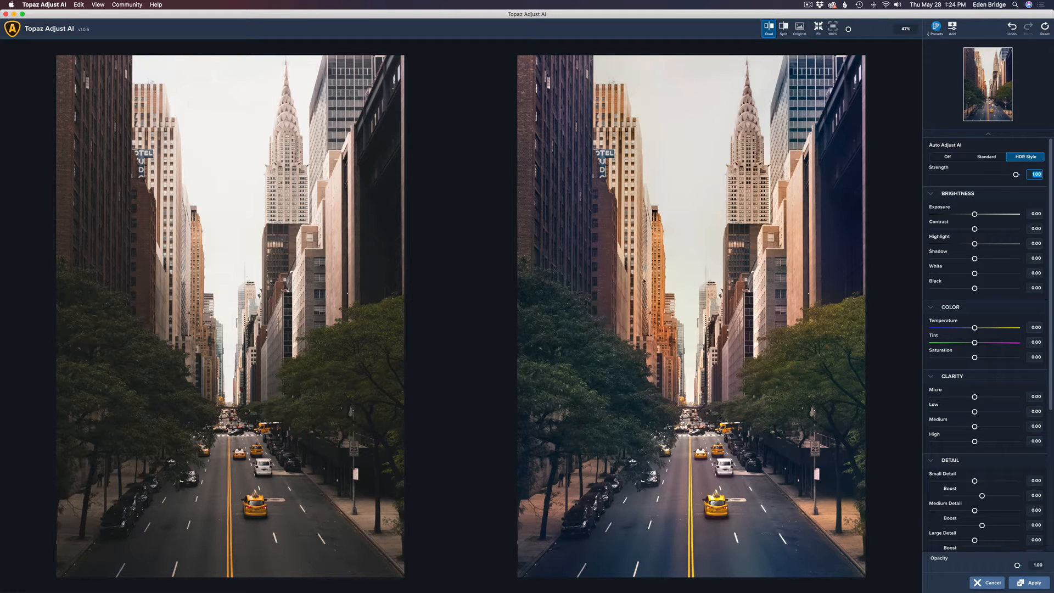
click(988, 157)
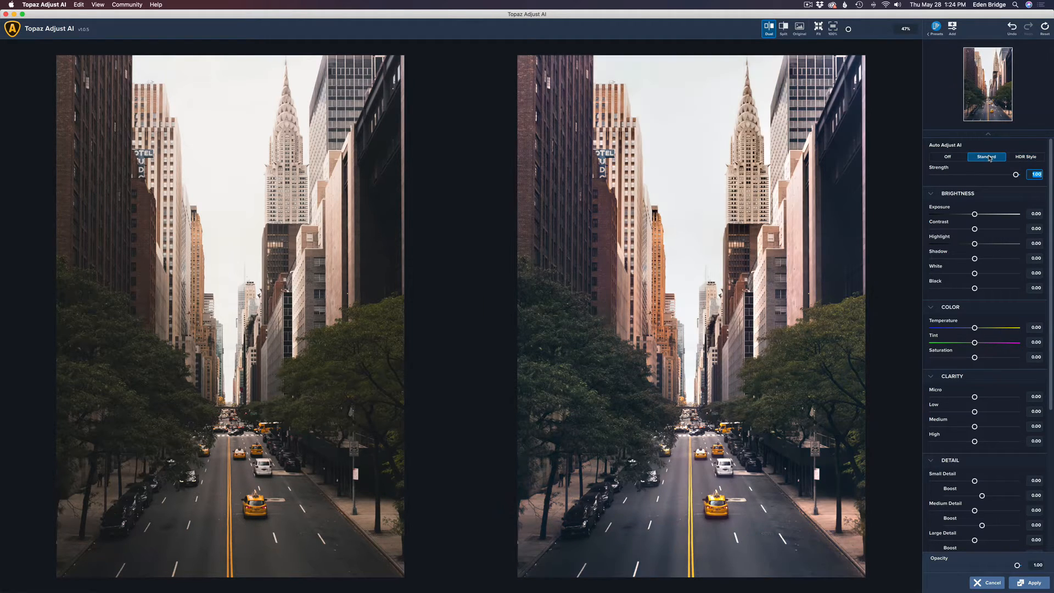
click(1028, 157)
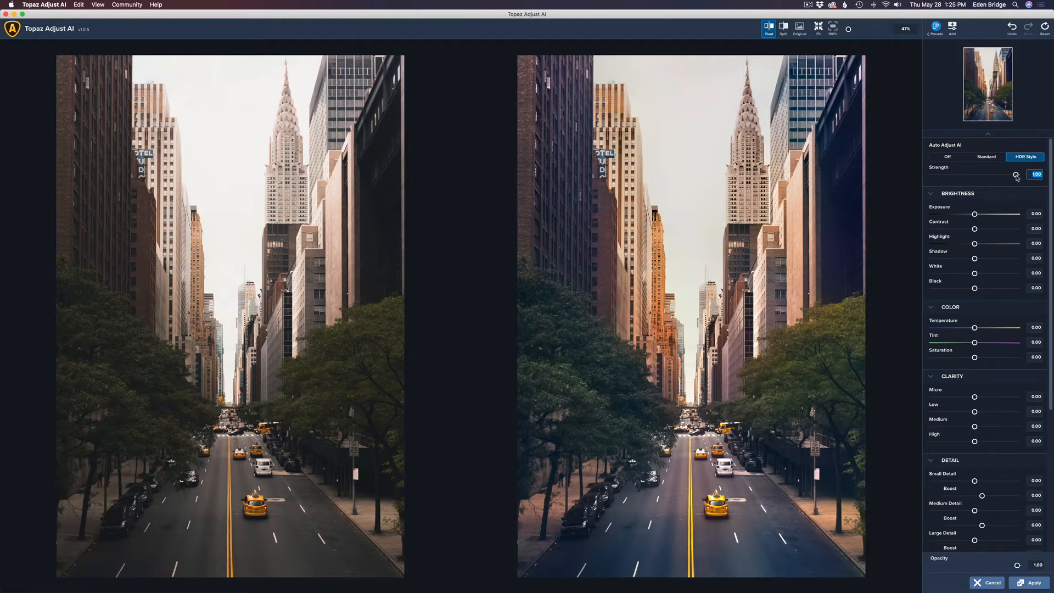
drag(1016, 177, 999, 177)
double_click(999, 177)
click(986, 157)
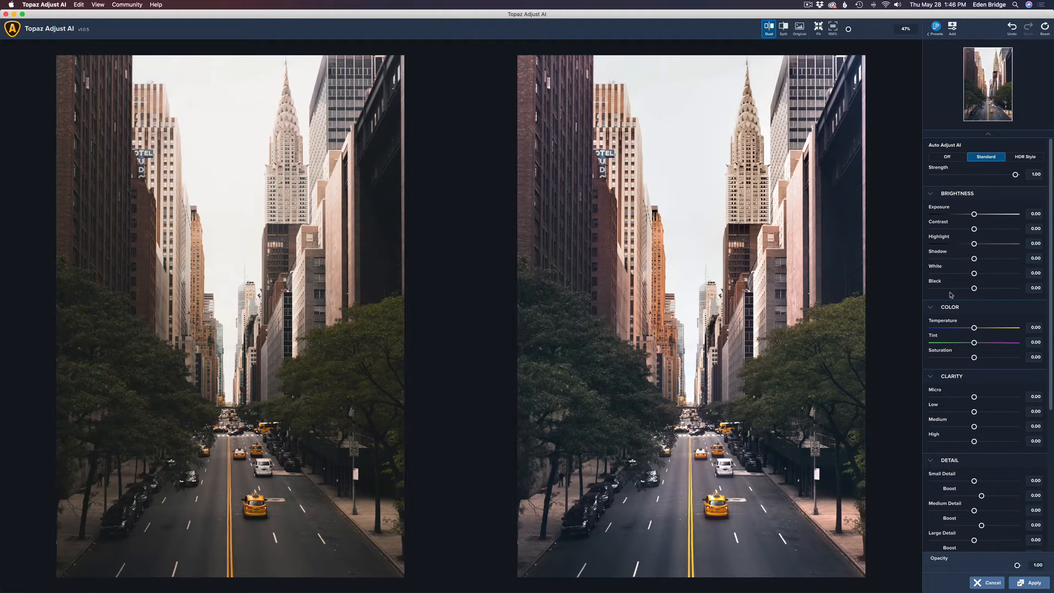
drag(1050, 287, 1053, 363)
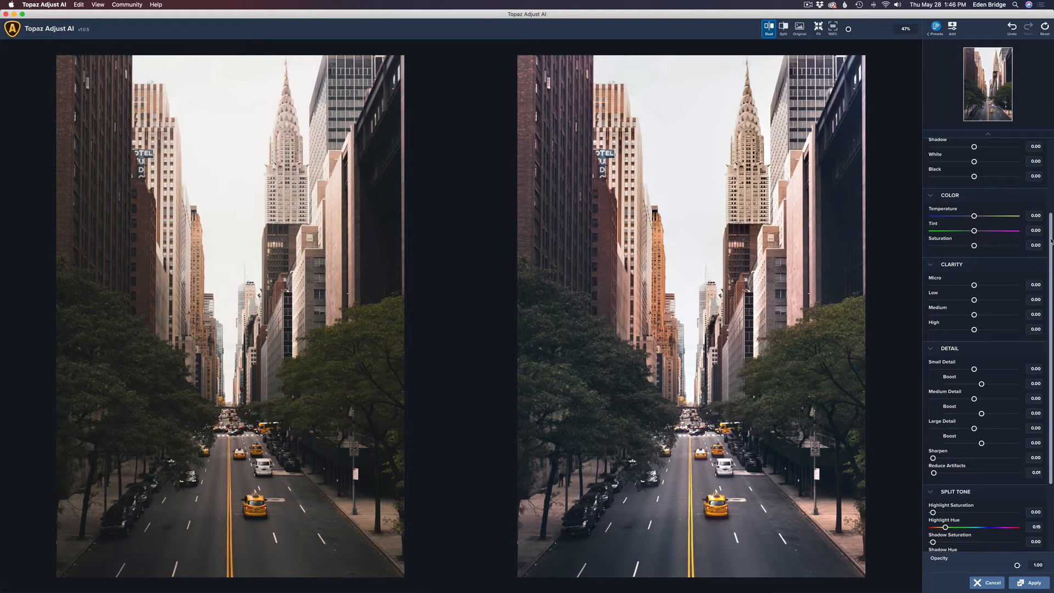
drag(1050, 240, 1051, 301)
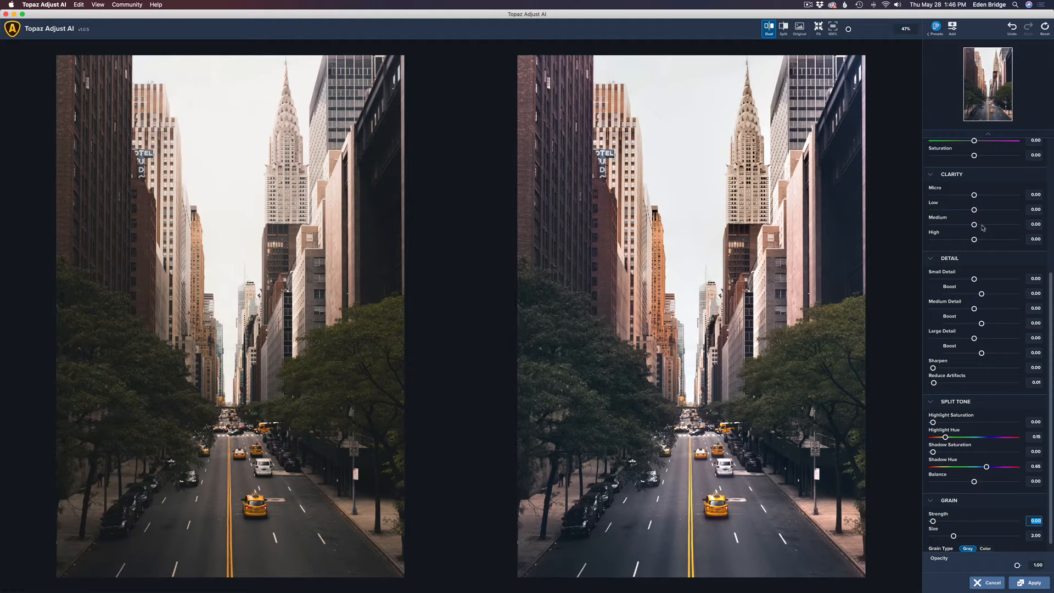
scroll(1051, 286, down, 1)
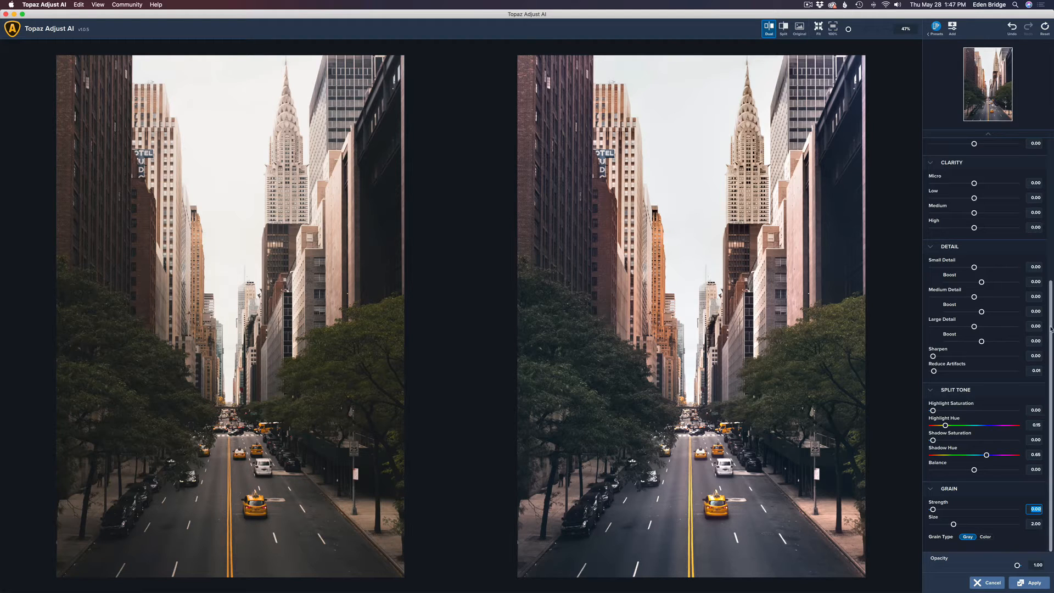
drag(1049, 328, 1051, 148)
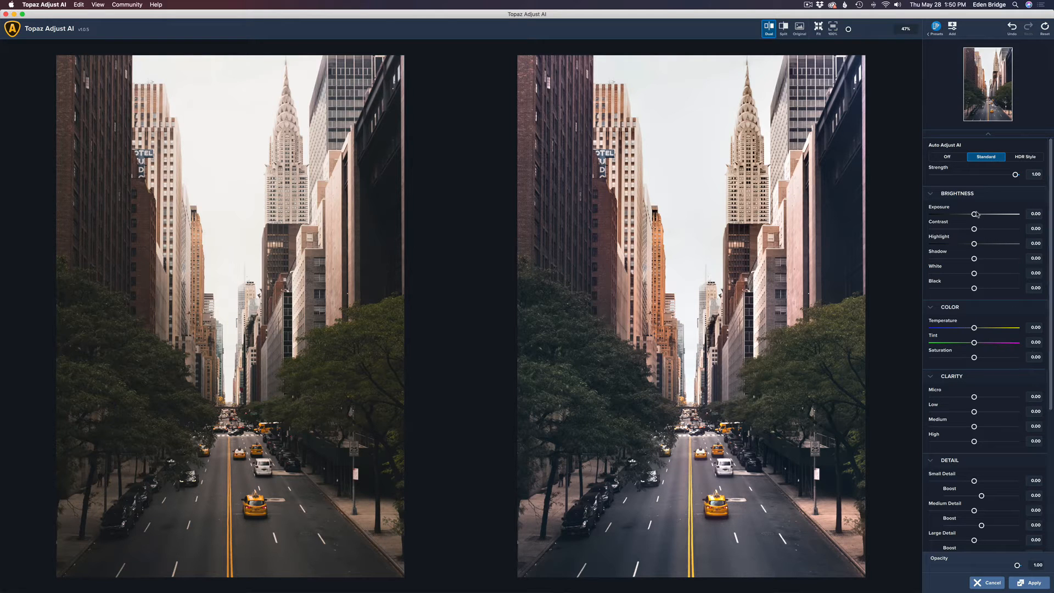
Set Exposure -0.06, Contrast 0.05, Highlight -0.22 and lift Shadow slightly above zero
drag(973, 213, 981, 261)
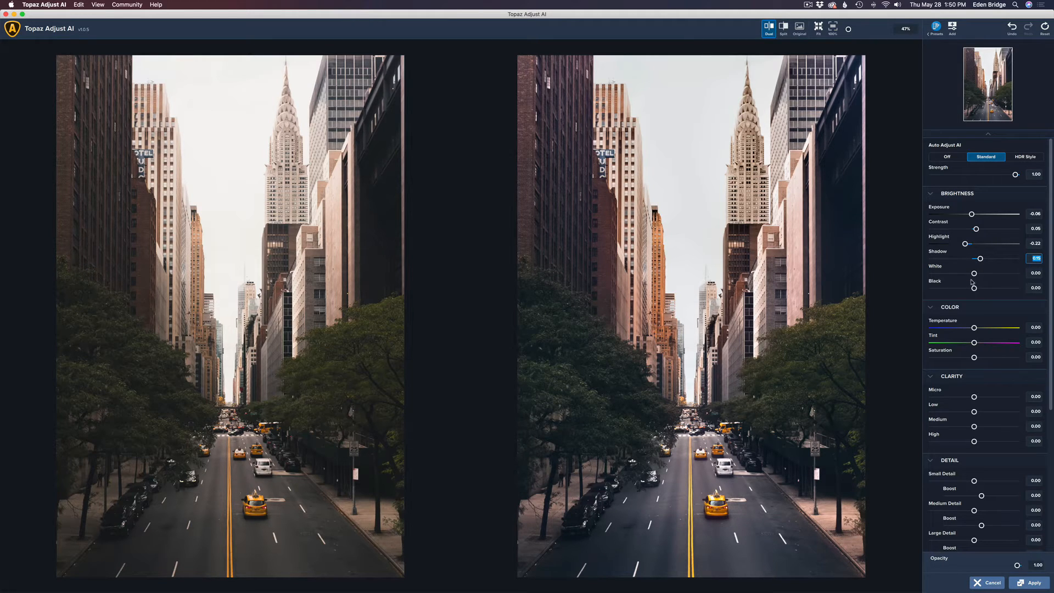
drag(1050, 316, 1050, 386)
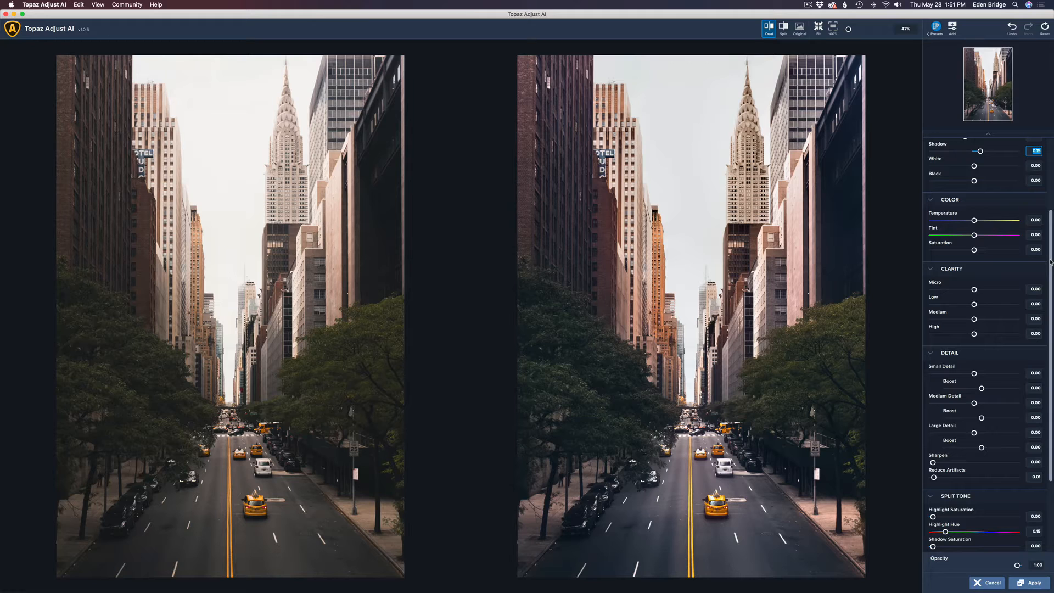
Add micro, medium and high clarity to the street photo, up to 0.34
drag(1050, 261, 1049, 298)
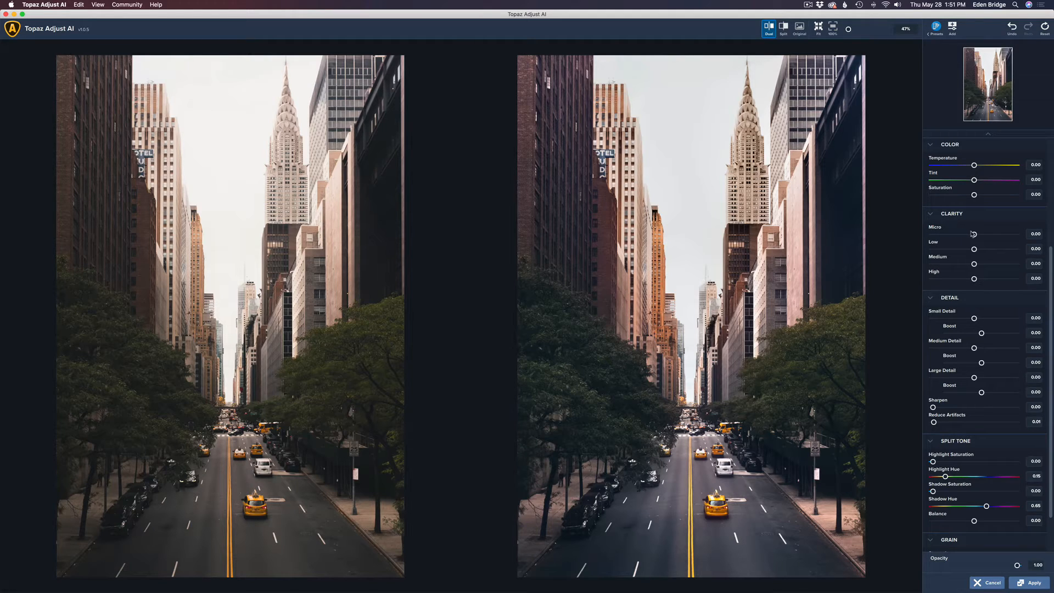
mouse_move(975, 235)
mouse_down()
mouse_move(999, 236)
mouse_move(982, 235)
mouse_move(978, 249)
mouse_move(988, 250)
mouse_up()
mouse_move(974, 264)
mouse_down()
mouse_move(998, 267)
mouse_move(989, 266)
mouse_up()
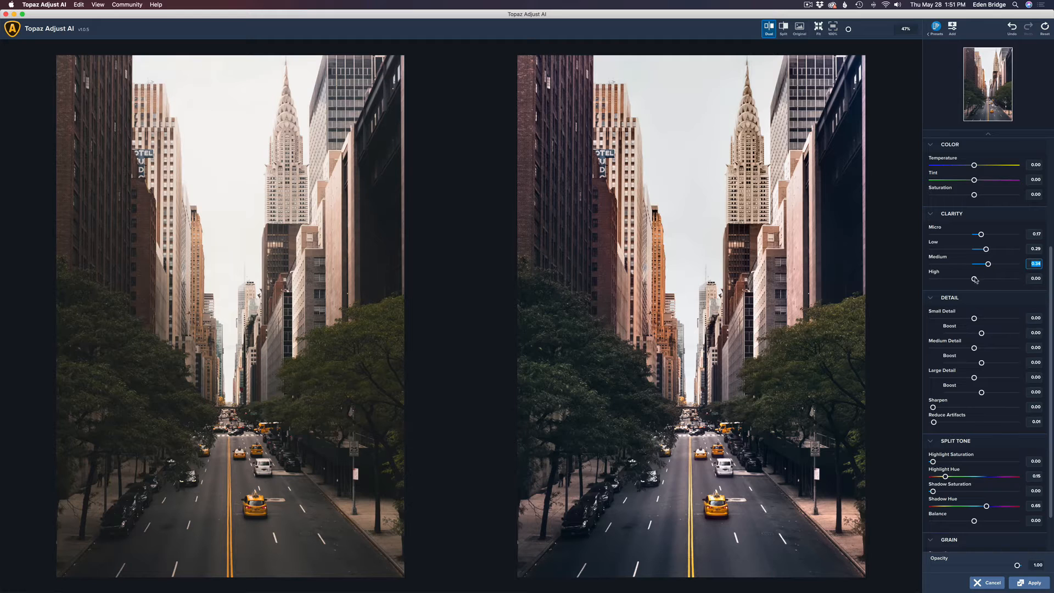
drag(974, 279, 982, 280)
Boost small and large detail and raise split-tone Highlight Saturation to 0.77
click(974, 319)
drag(975, 318, 977, 351)
drag(974, 378, 977, 379)
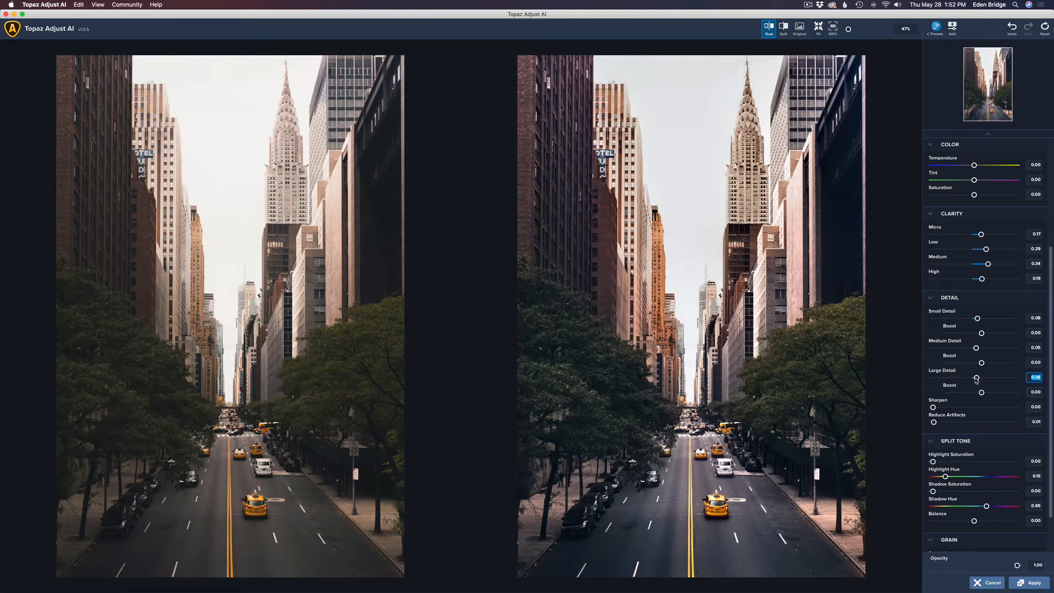
click(932, 462)
drag(933, 462, 997, 471)
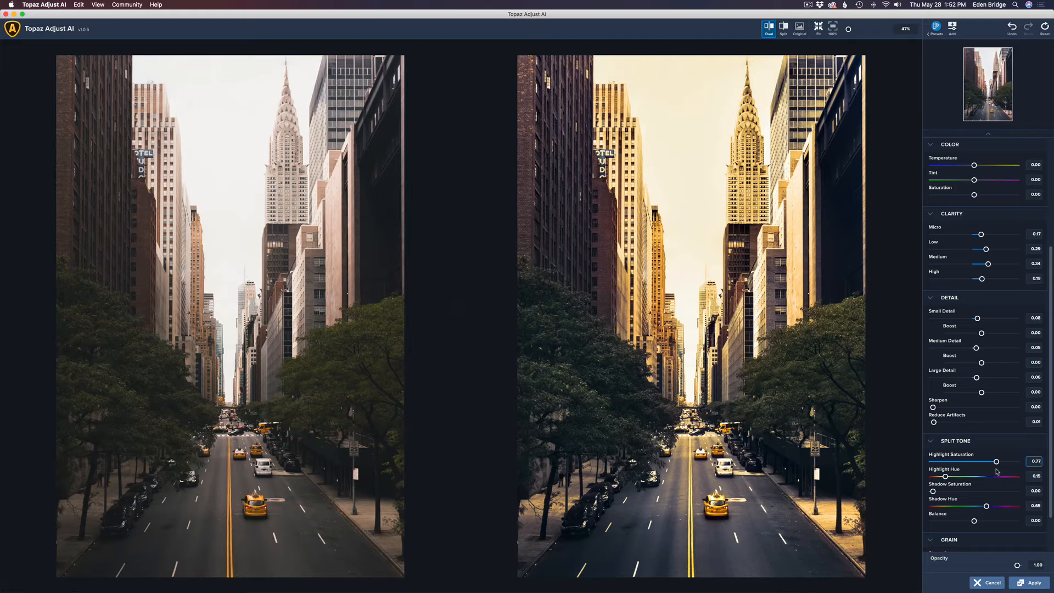
Lower Highlight Saturation to 0.30 and nudge Shadow Saturation slightly above zero
drag(997, 470, 957, 468)
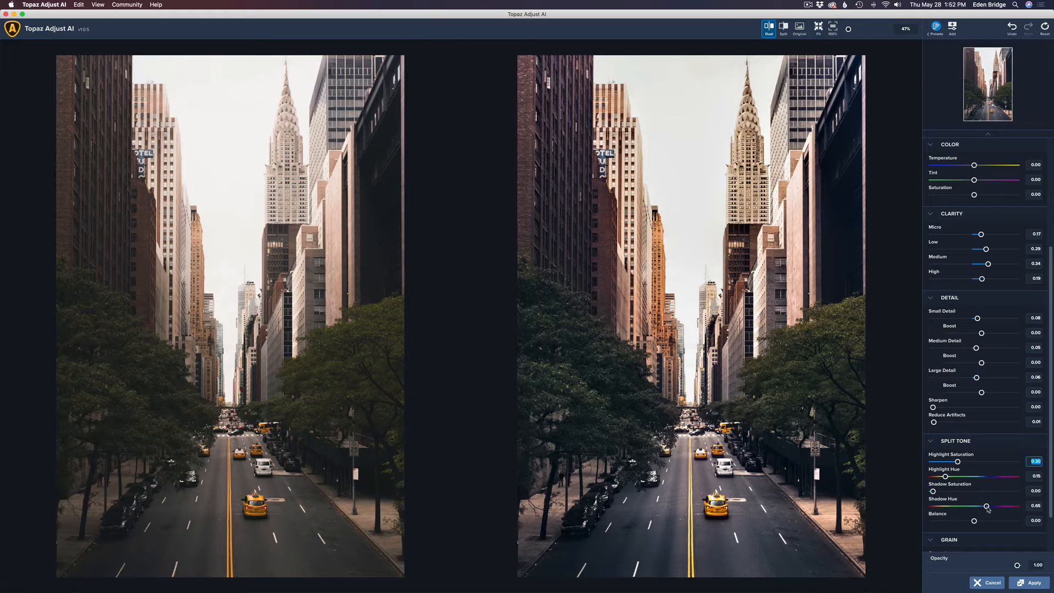
drag(933, 492, 934, 492)
drag(934, 492, 937, 493)
Apply the street photo edits, then give the mountain river photo the HDR Style auto adjustment
click(1038, 586)
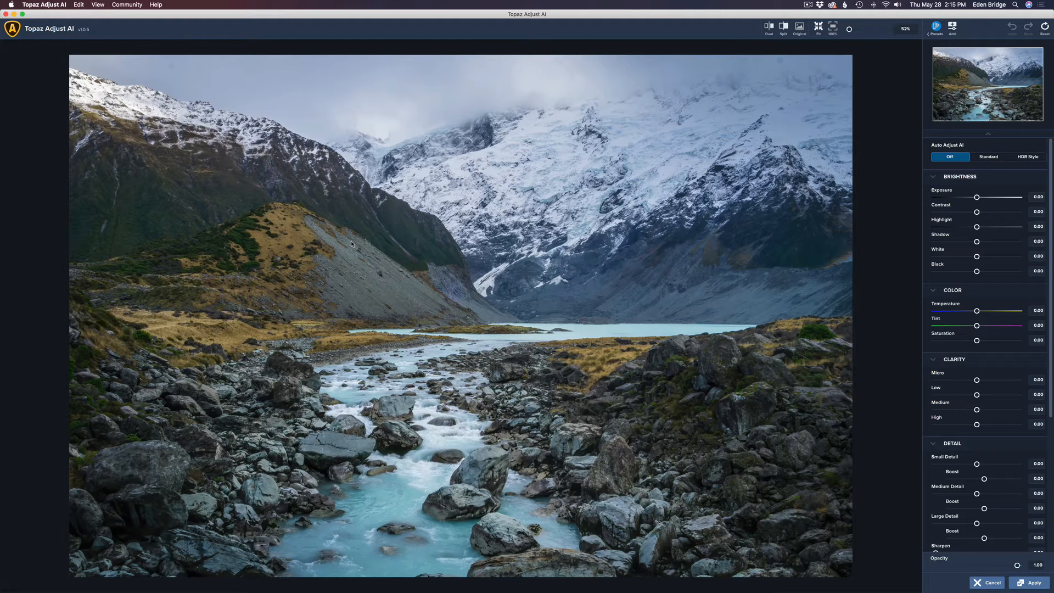
click(993, 158)
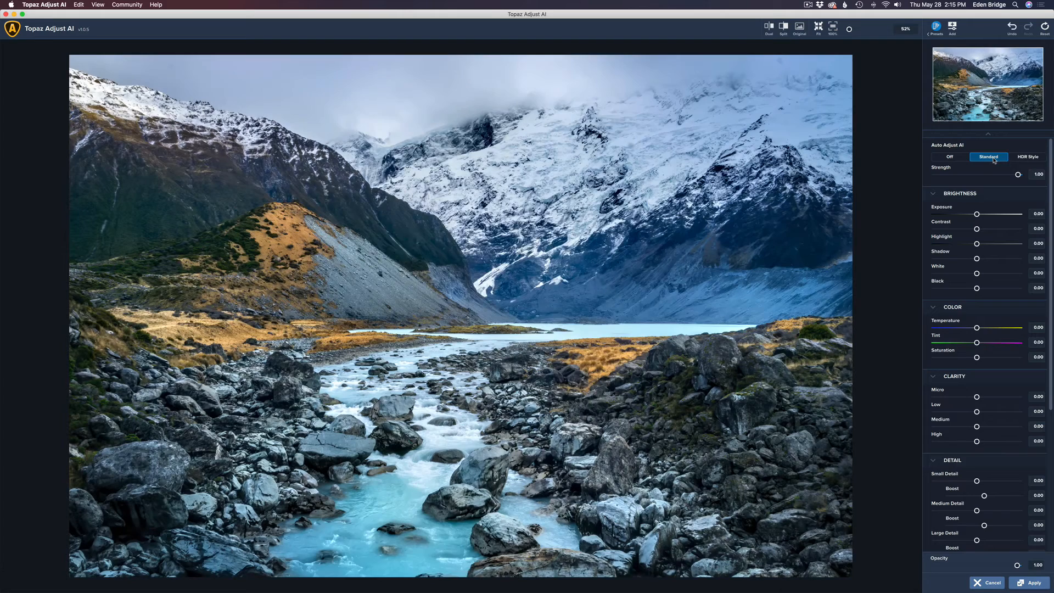
click(1026, 158)
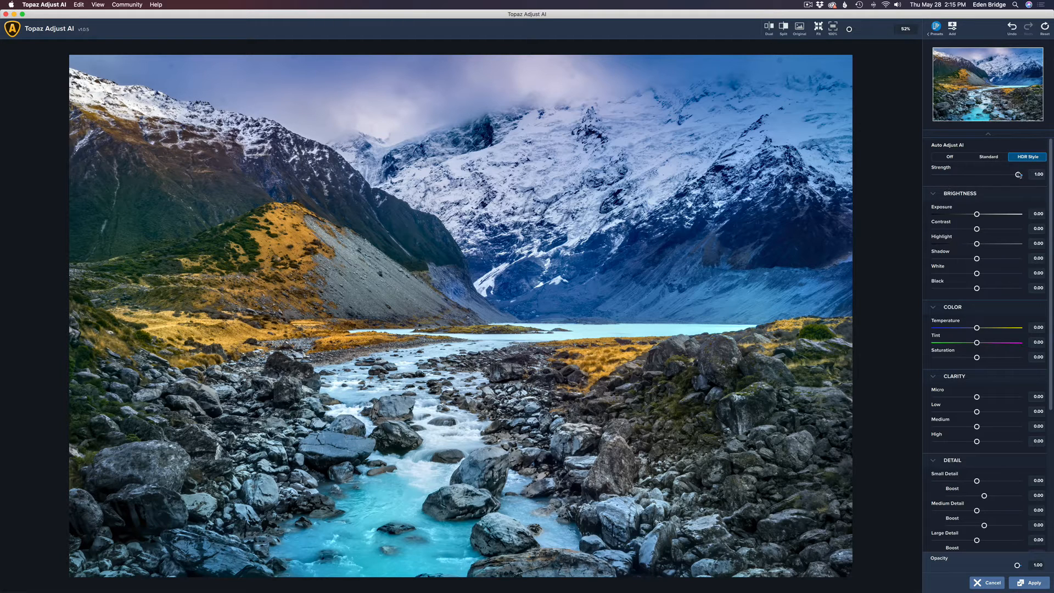
Set HDR strength to 0.82, Highlight to -0.31 and Shadow to 0.22 on the mountain photo
drag(1017, 175, 1003, 174)
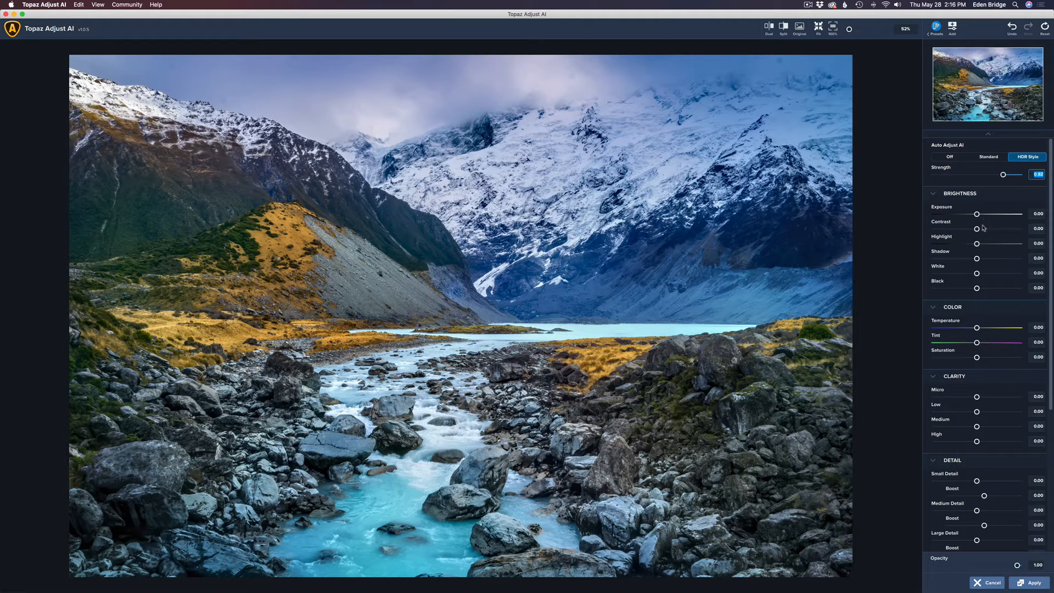
mouse_move(978, 243)
mouse_down()
mouse_move(964, 243)
mouse_move(997, 261)
mouse_move(986, 260)
mouse_up()
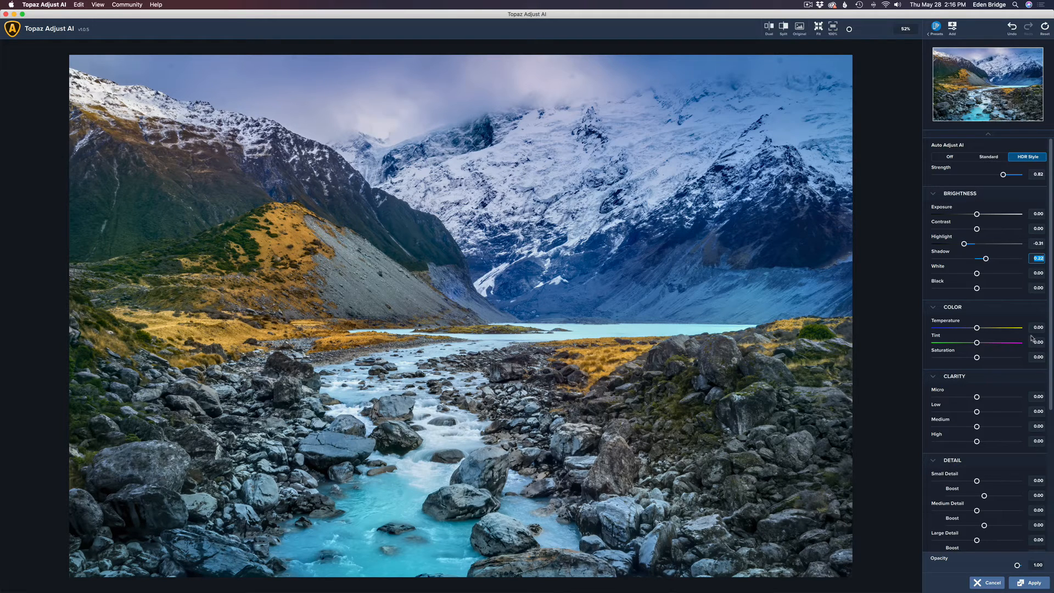
drag(1051, 327, 1052, 357)
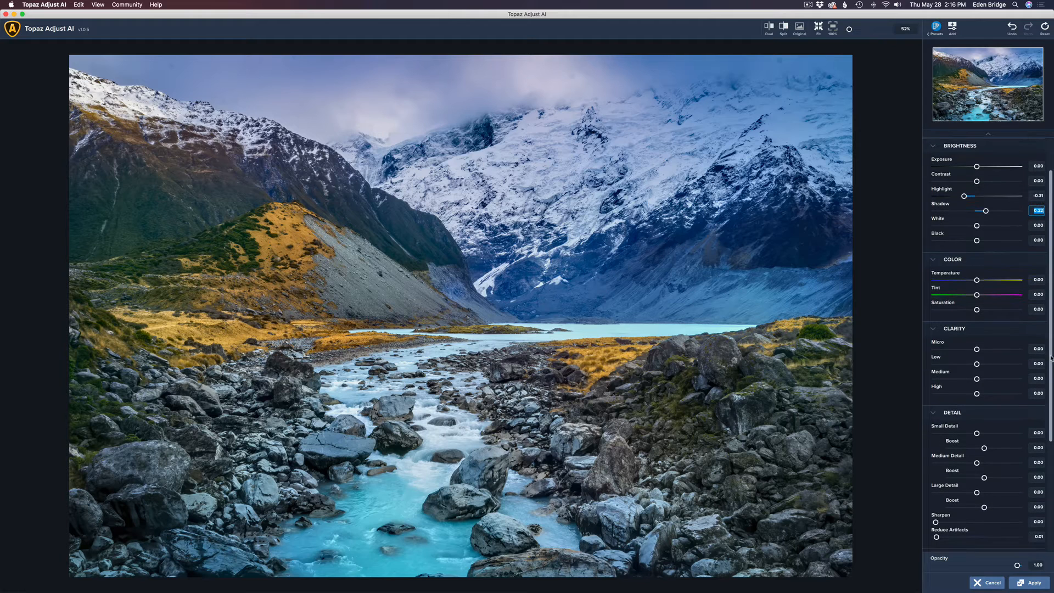
Push the mountain photo's Micro clarity up, then ease it back to 0.32
scroll(1043, 357, down, 5)
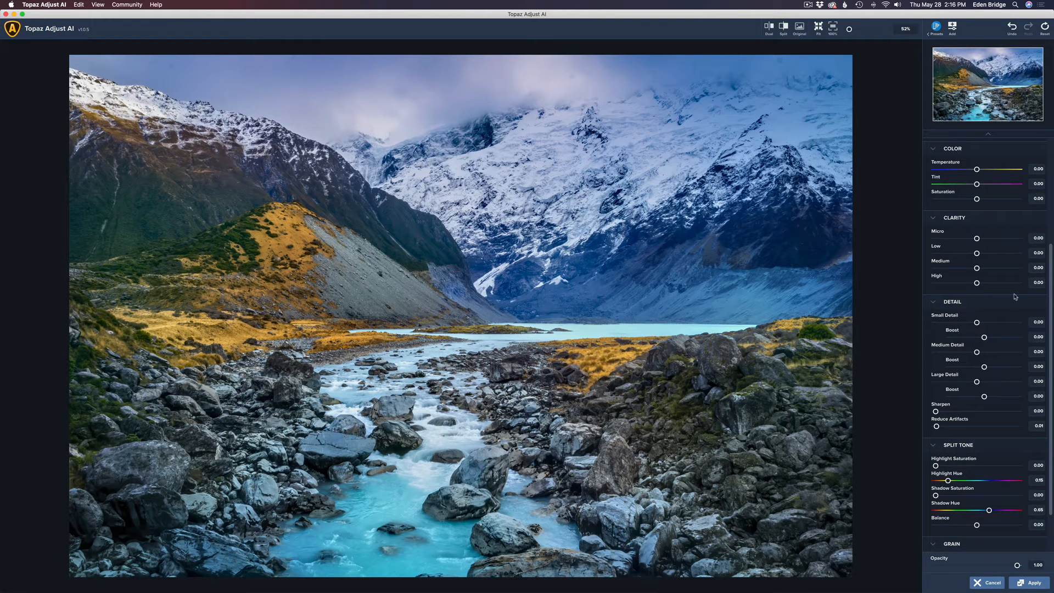
click(978, 240)
drag(978, 240, 995, 243)
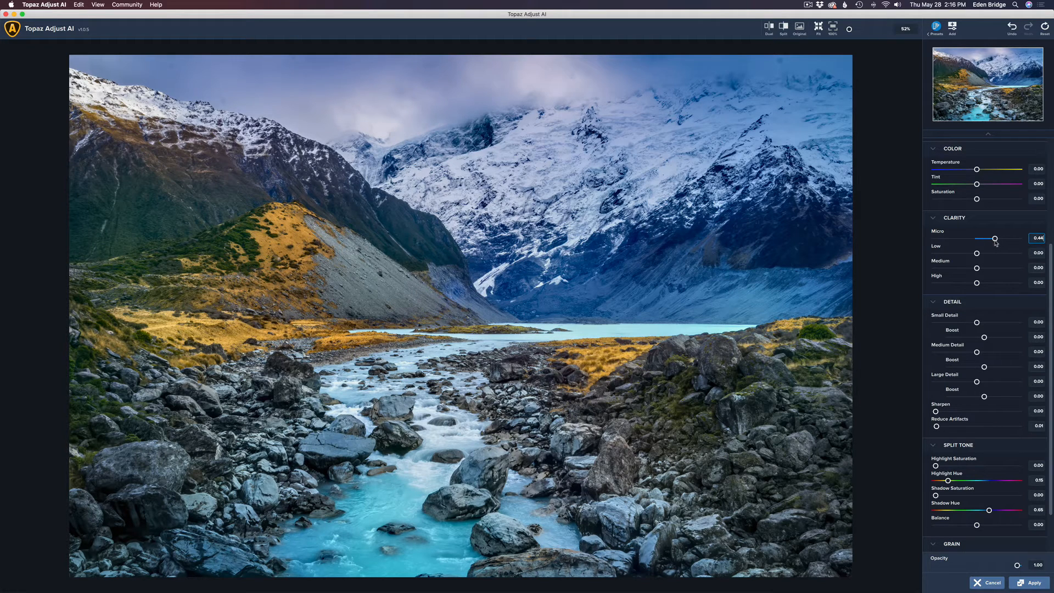
drag(996, 243, 1007, 245)
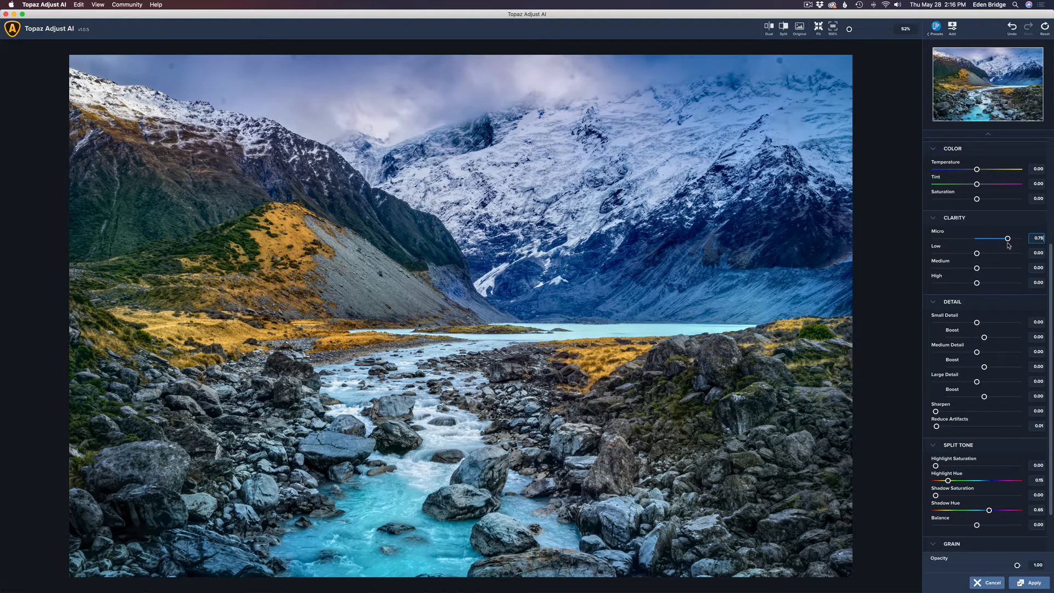
drag(1007, 242, 988, 240)
drag(1010, 241, 989, 240)
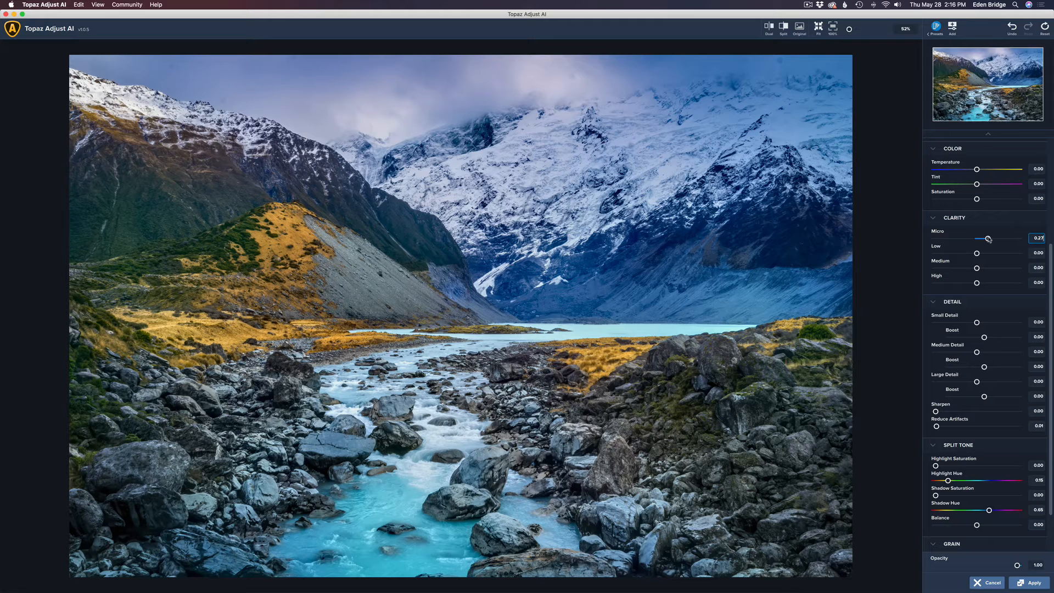
drag(989, 239, 987, 255)
Switch to a fitted Dual view and add a little Medium clarity to the mountain photo
click(769, 27)
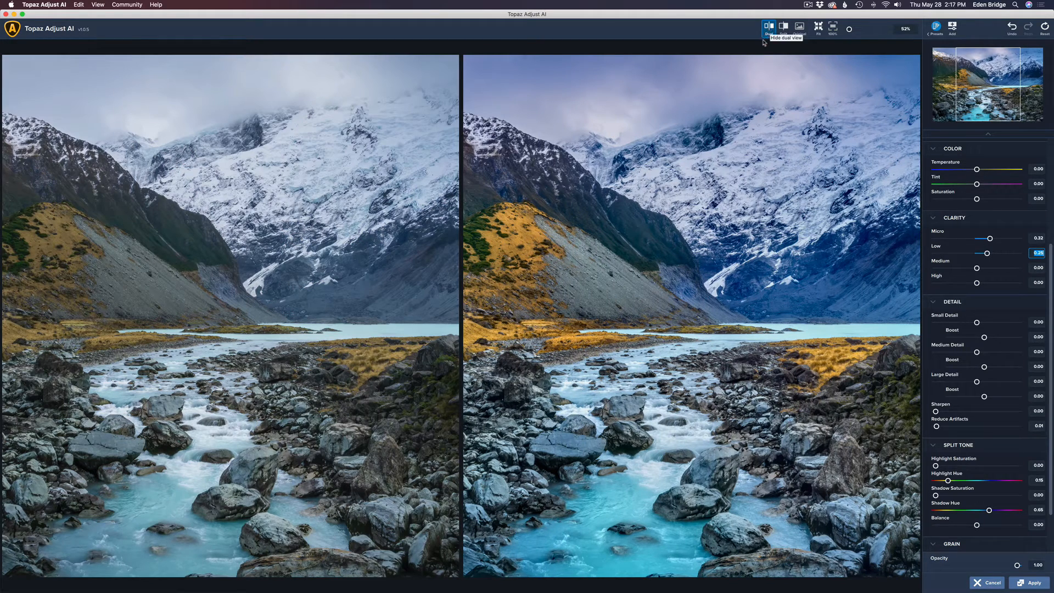
click(818, 28)
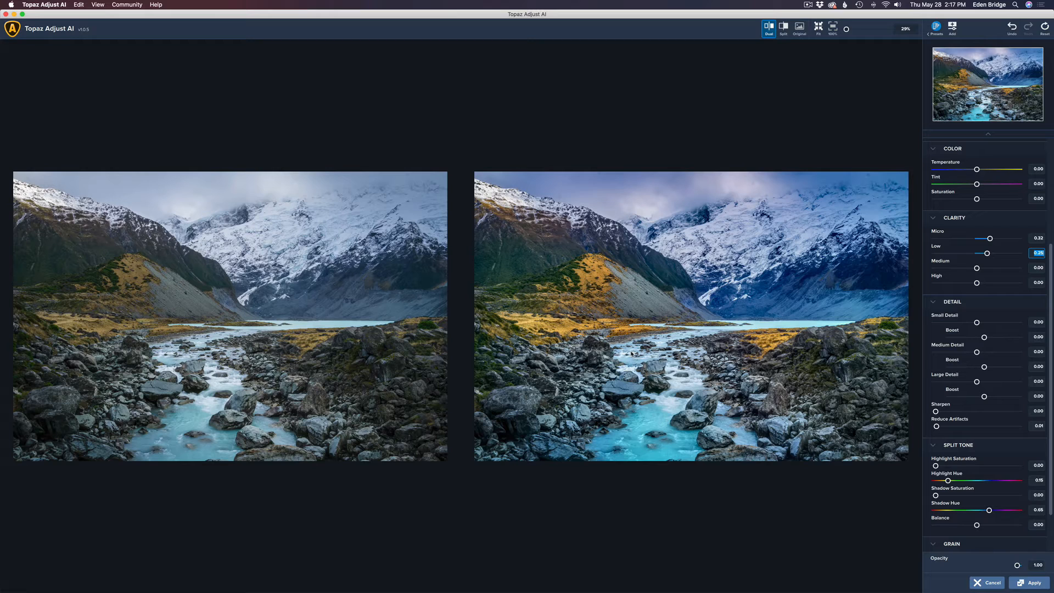
click(977, 268)
mouse_move(978, 269)
mouse_down()
mouse_move(977, 284)
mouse_move(990, 283)
mouse_move(980, 284)
mouse_up()
Add slight Small, Medium and Large Detail boosts to the mountain photo
click(976, 323)
drag(976, 322, 978, 323)
click(977, 354)
drag(978, 355, 980, 355)
drag(977, 383, 978, 384)
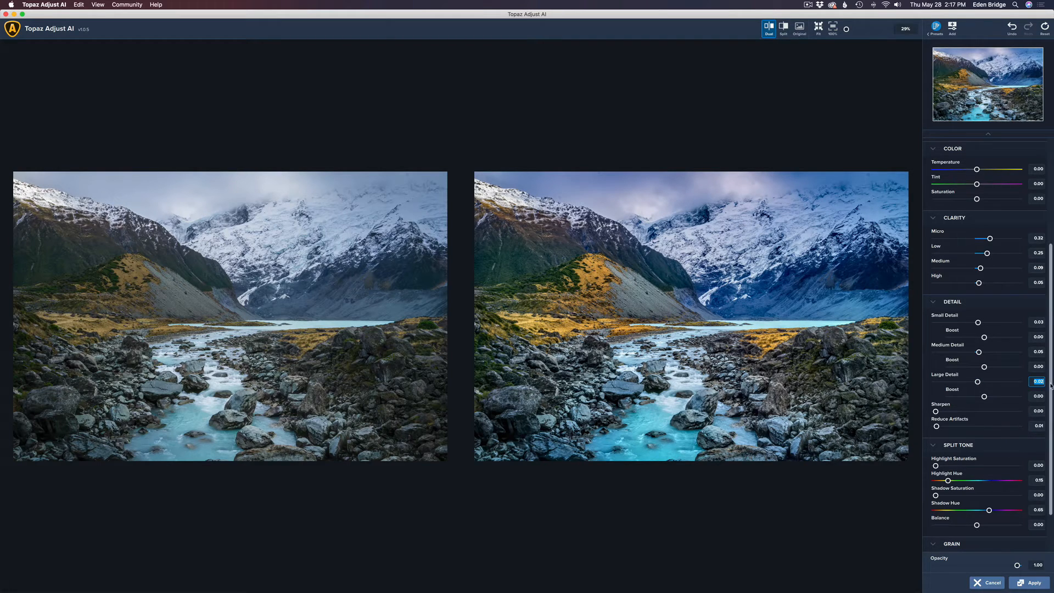
scroll(988, 494, down, 3)
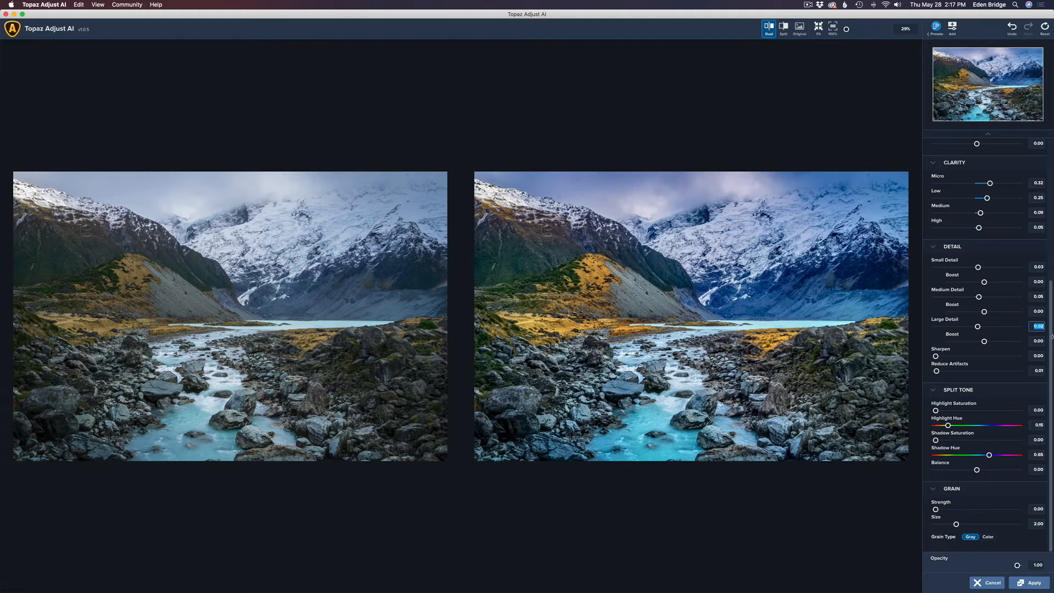
scroll(1051, 337, up, 8)
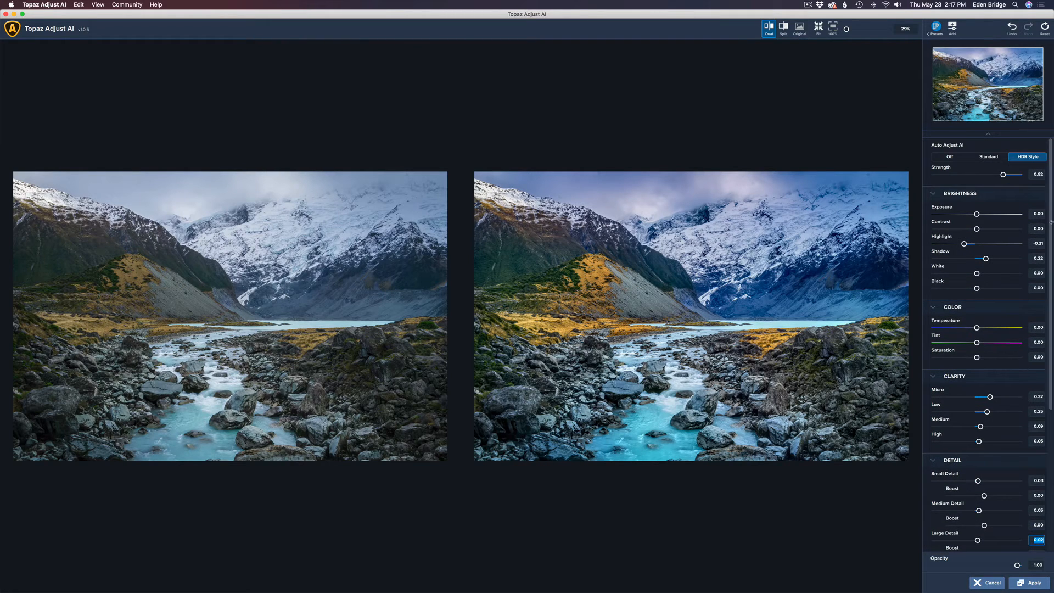
Lower Color Saturation to -0.05 and return the mountain photo to Photoshop's Layer 1
click(976, 358)
drag(977, 358, 976, 359)
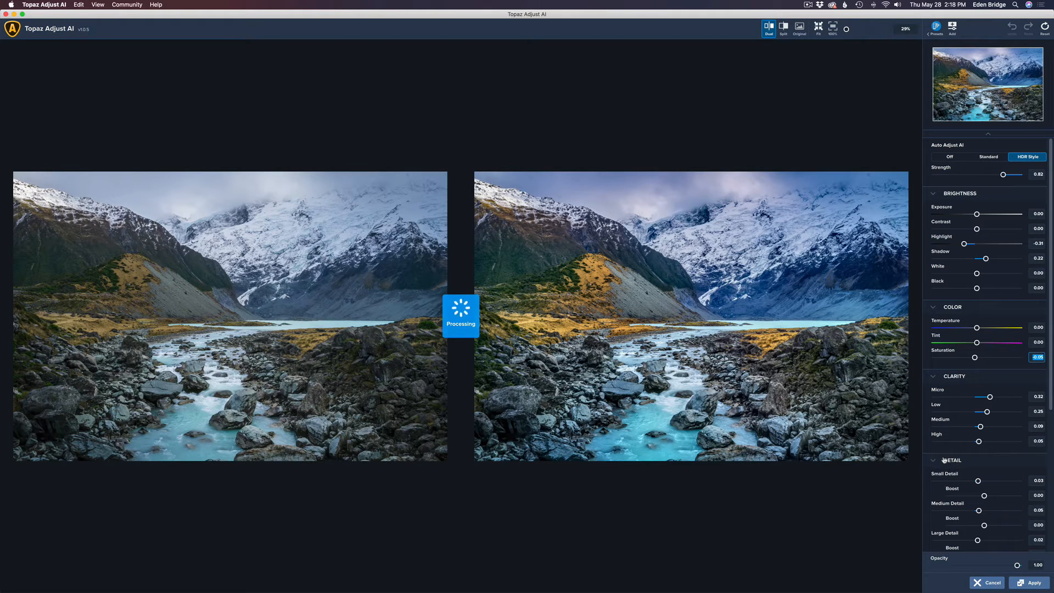
key(Return)
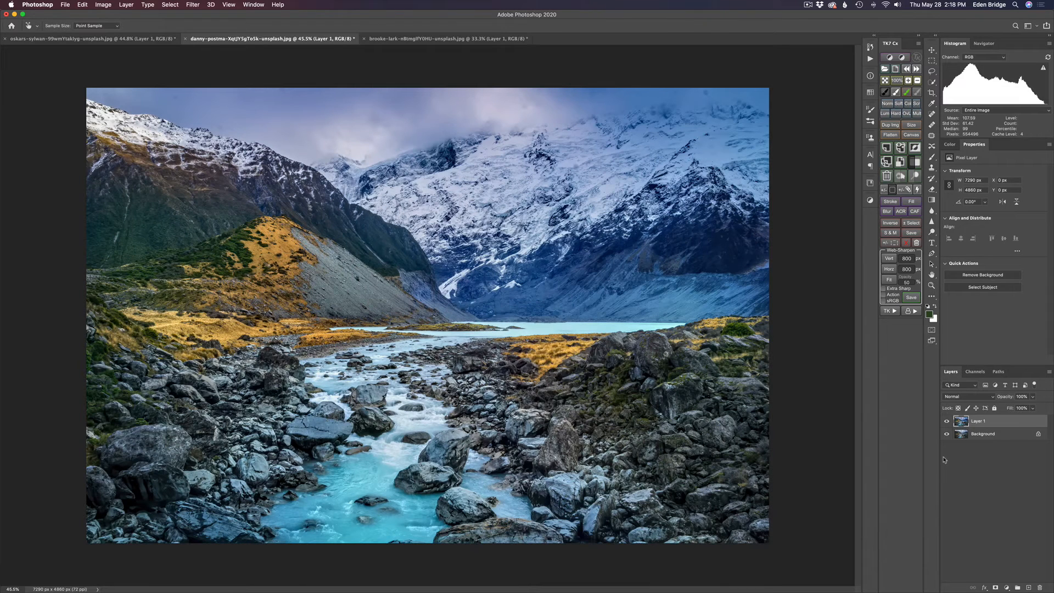
Add a Hue/Saturation adjustment layer above Layer 1 with Auto-Select Targeted Adjustment Tool enabled
click(1007, 587)
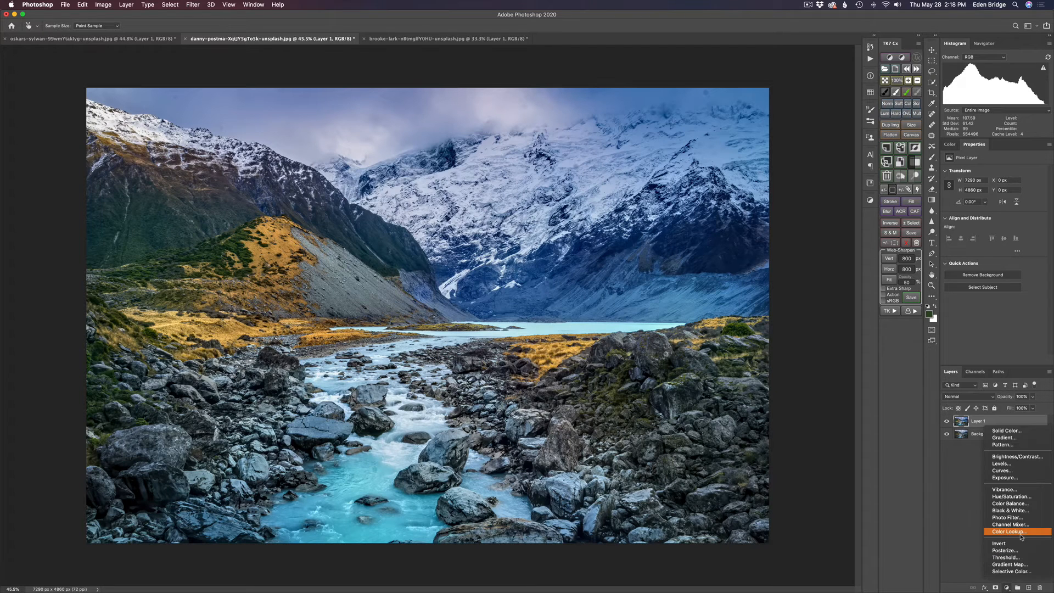
click(1016, 497)
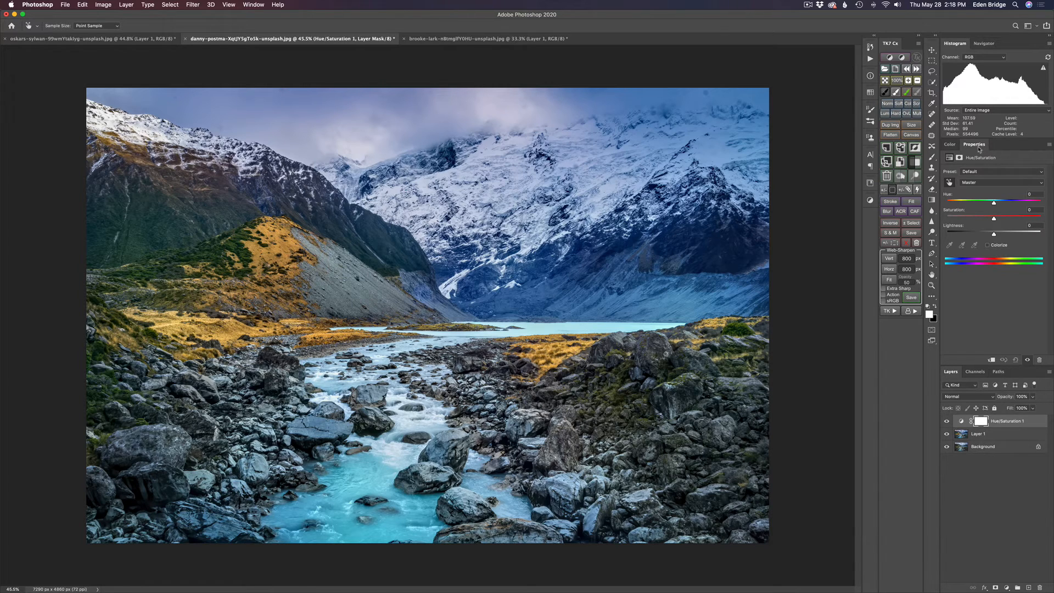
click(1049, 146)
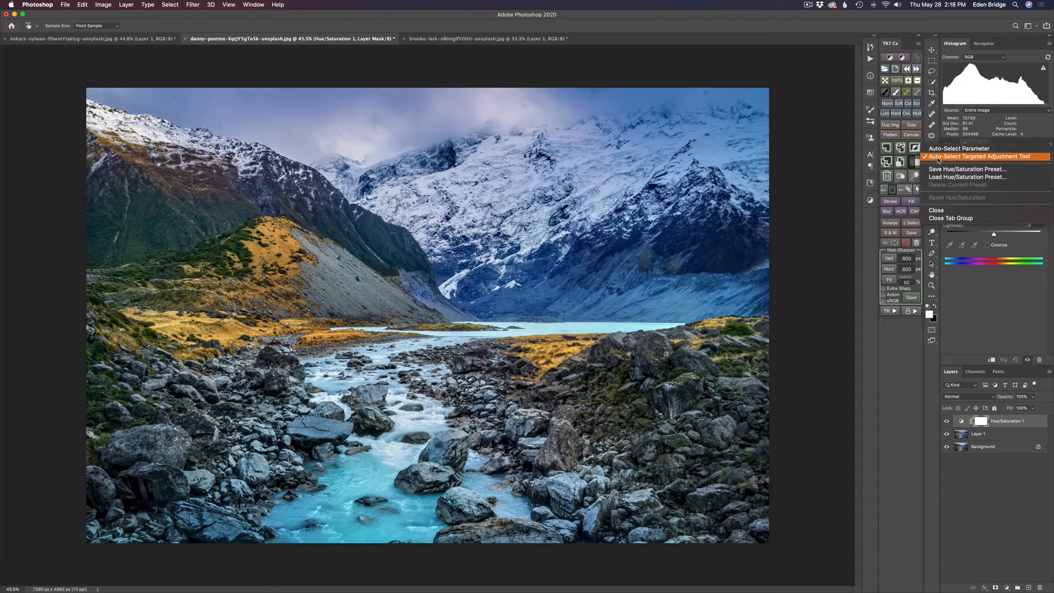
click(1016, 158)
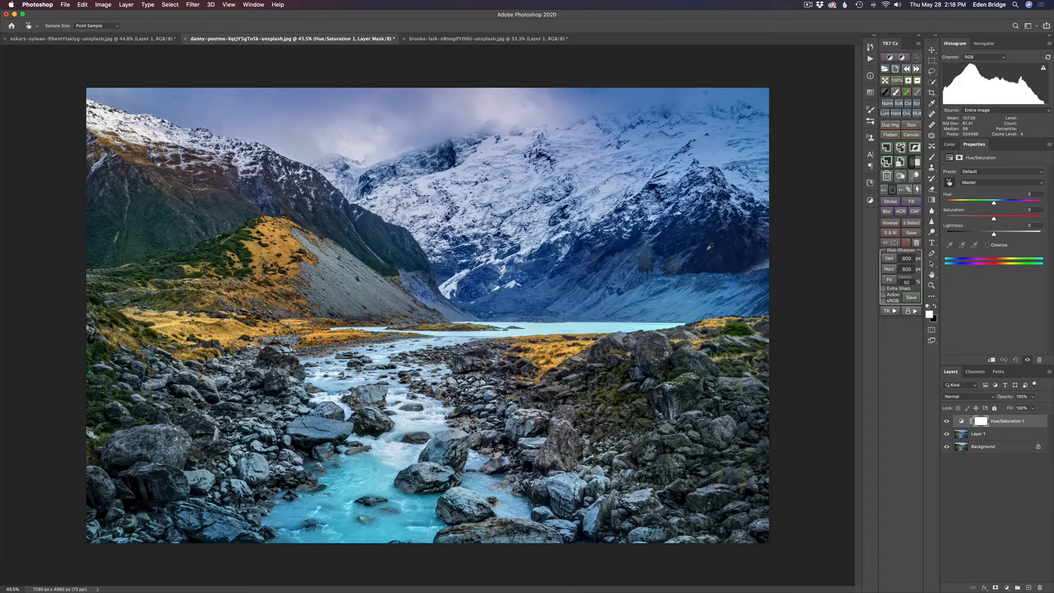
Drag on the image to lower the mountains' Blues saturation and boost the yellow hillside
drag(709, 246, 702, 252)
drag(679, 244, 674, 250)
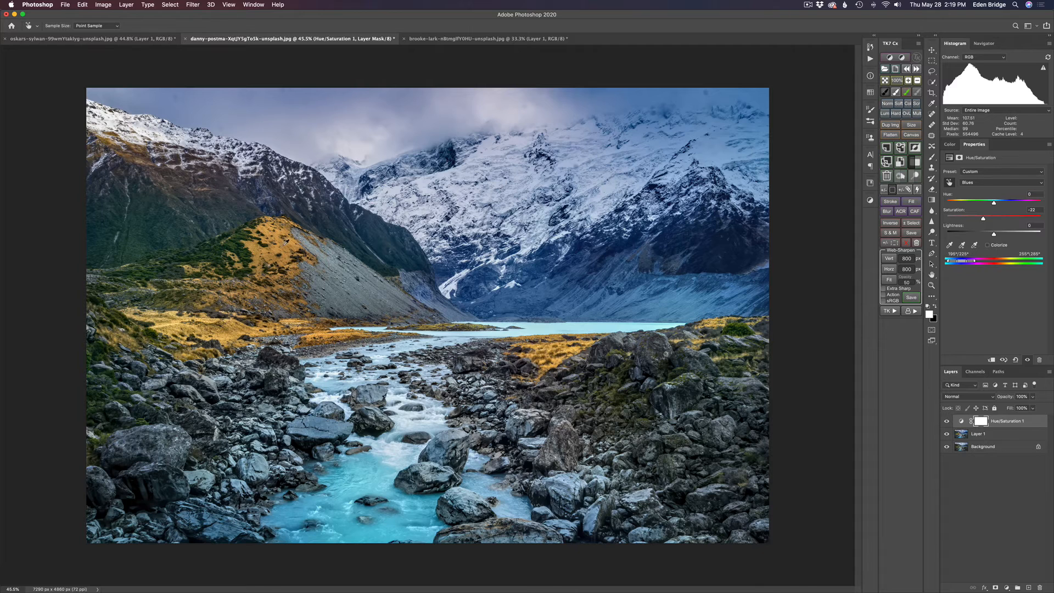
mouse_move(284, 242)
mouse_down()
mouse_move(295, 248)
mouse_move(286, 248)
mouse_up()
Fine-tune the river's Cyans saturation and mute the mountains' blues further
click(363, 486)
drag(363, 487, 369, 488)
drag(374, 490, 377, 492)
drag(717, 251, 706, 256)
drag(715, 247, 709, 246)
drag(714, 254, 711, 255)
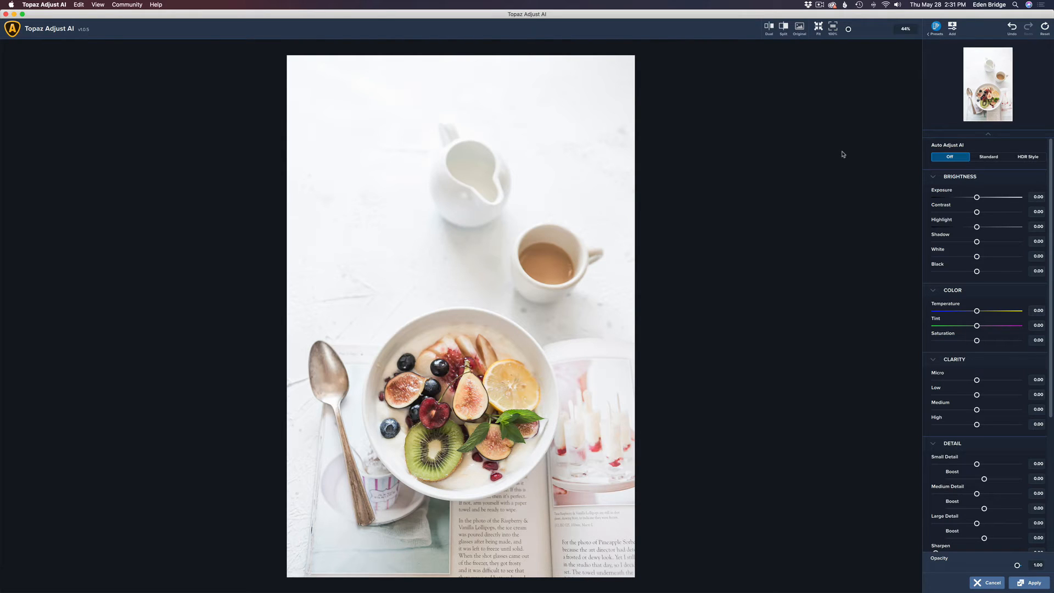
Apply the Standard auto adjustment to the breakfast bowl photo and switch to Dual view
click(991, 157)
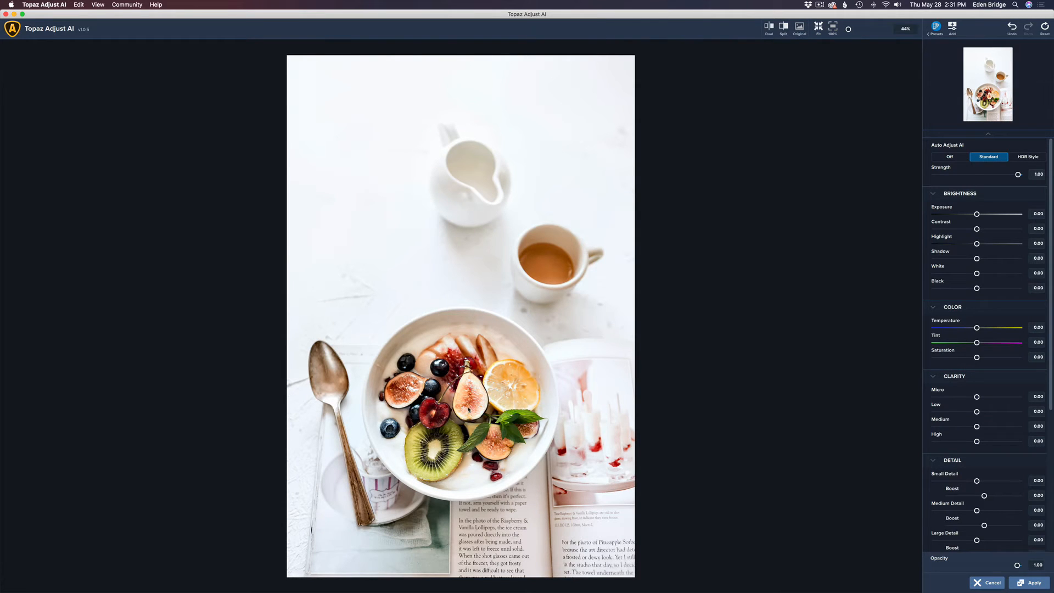
click(769, 28)
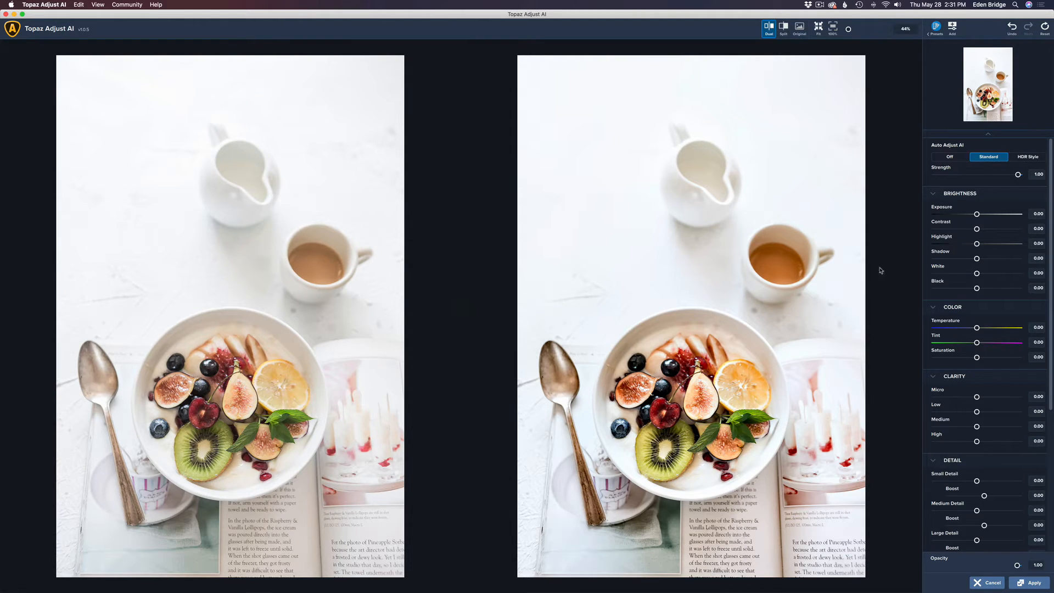
Compare HDR Style and Standard auto adjustments, reset Tint to 0, and settle on HDR Style
click(1033, 158)
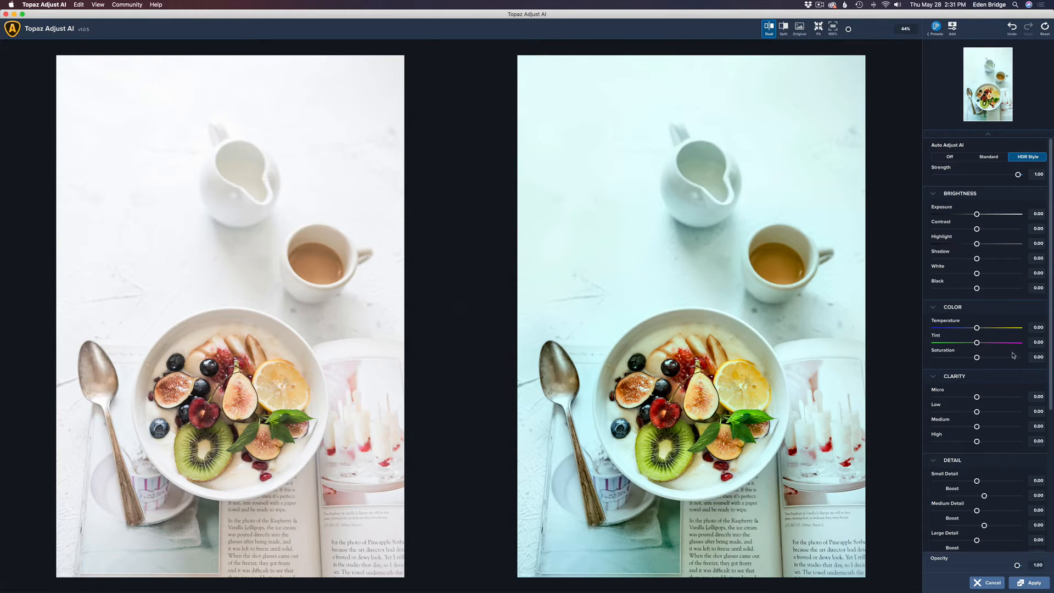
drag(977, 343, 986, 343)
drag(985, 344, 983, 343)
click(989, 157)
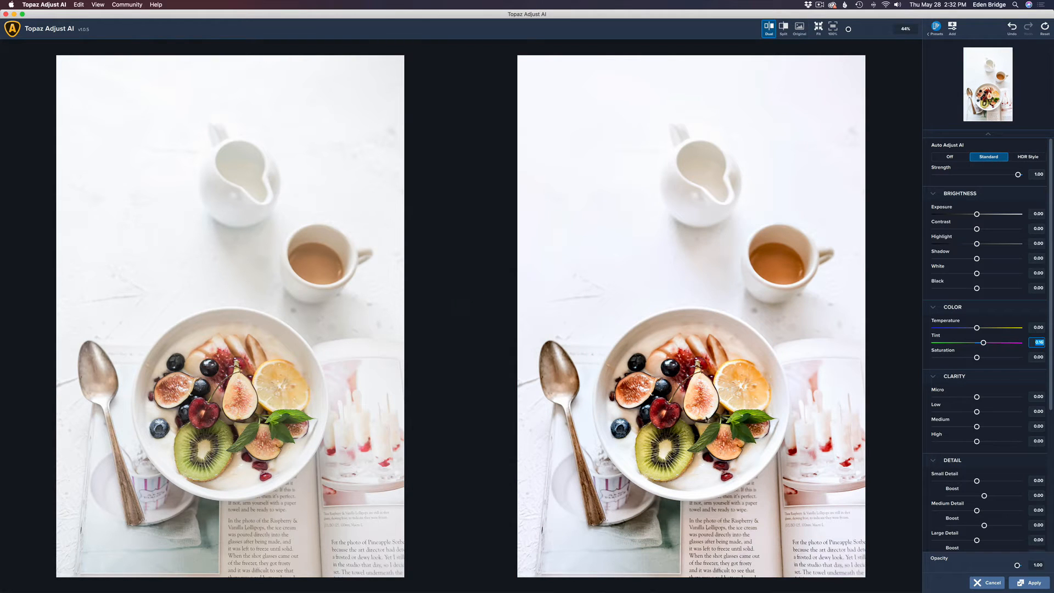
double_click(940, 338)
click(1031, 157)
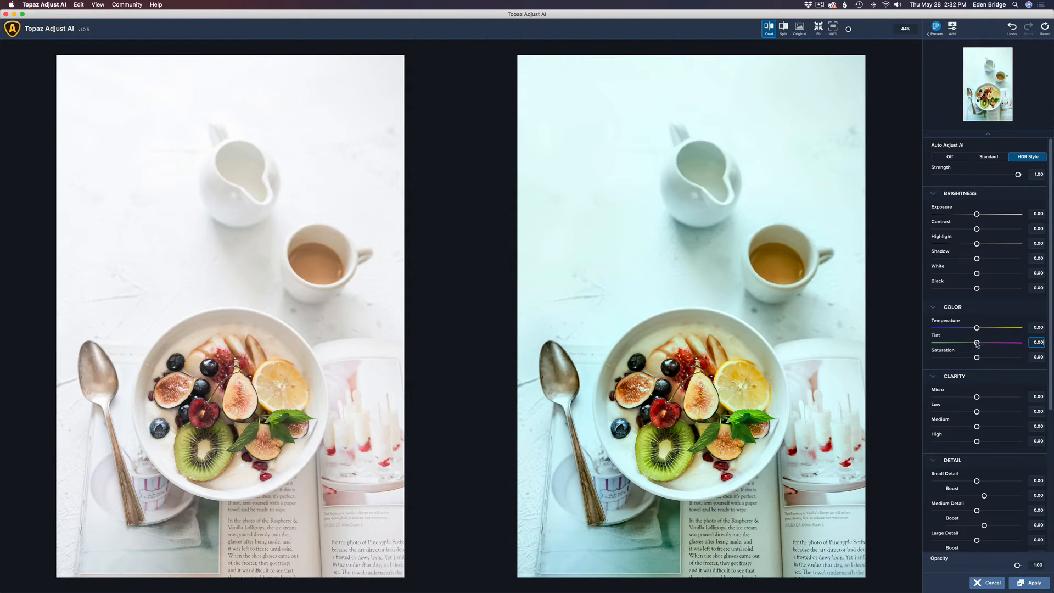
Raise Tint to about 0.25 and lower Exposure to -0.08
drag(977, 342, 985, 344)
drag(985, 345, 987, 345)
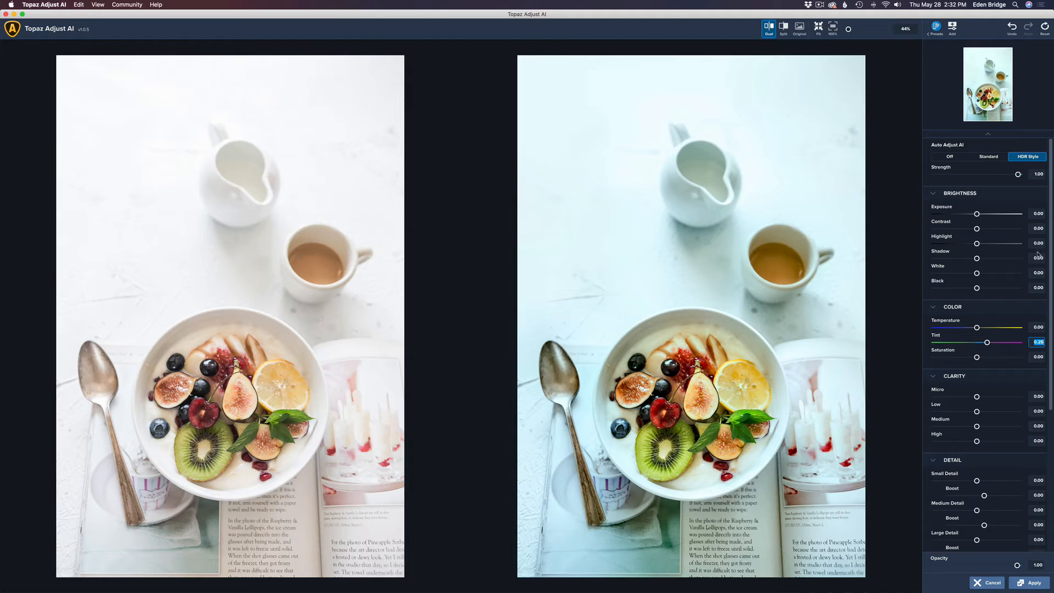
drag(977, 214, 972, 215)
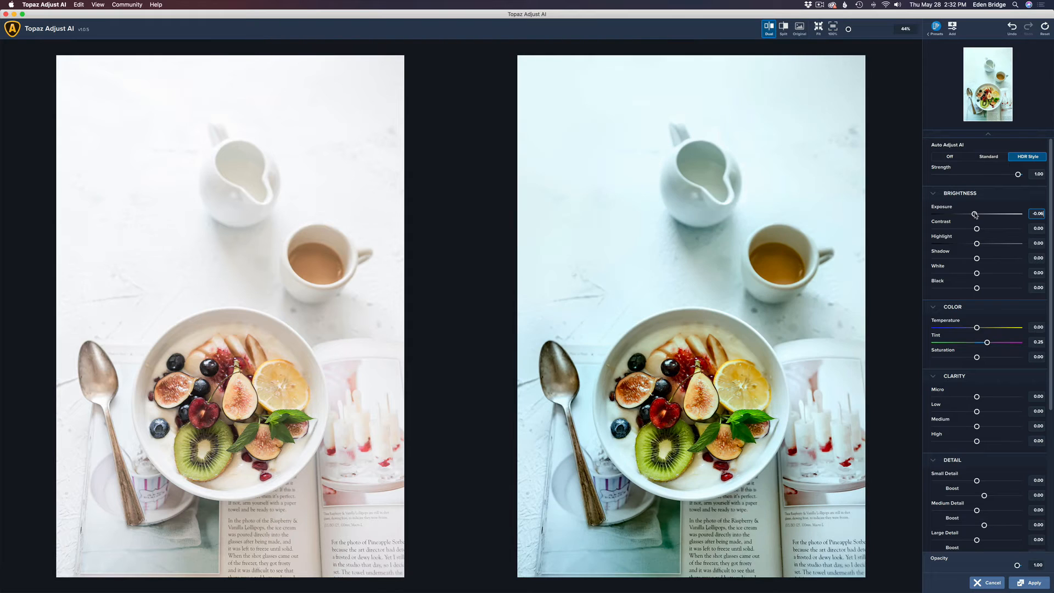
drag(972, 214, 974, 215)
Pull Highlight down to -0.16 and lift Shadow to about 0.30
drag(976, 243, 969, 244)
click(978, 258)
mouse_move(978, 258)
mouse_down()
mouse_move(1024, 265)
mouse_move(995, 265)
mouse_up()
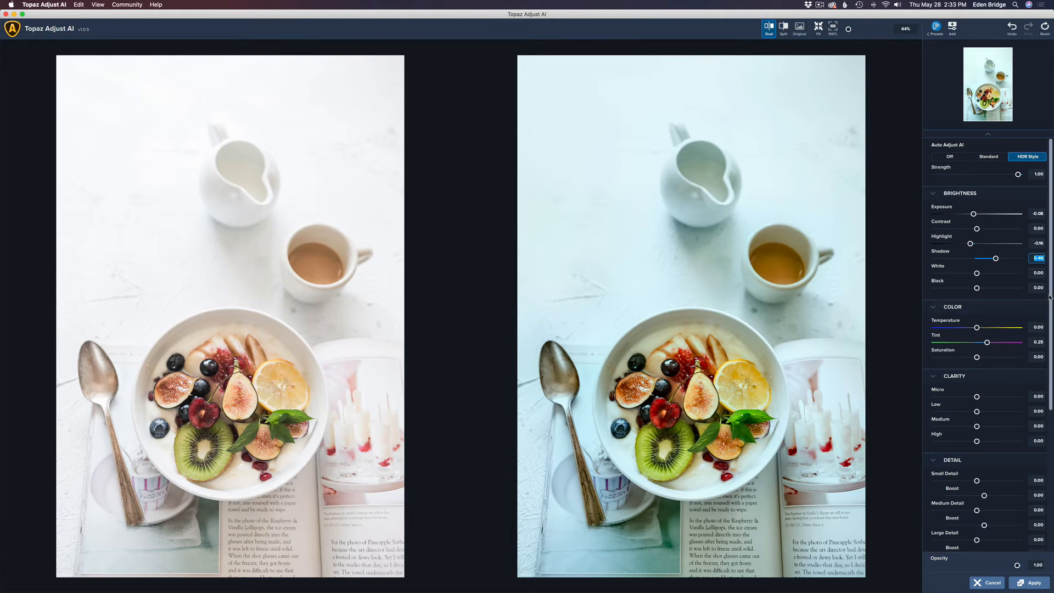
drag(1050, 297, 1051, 431)
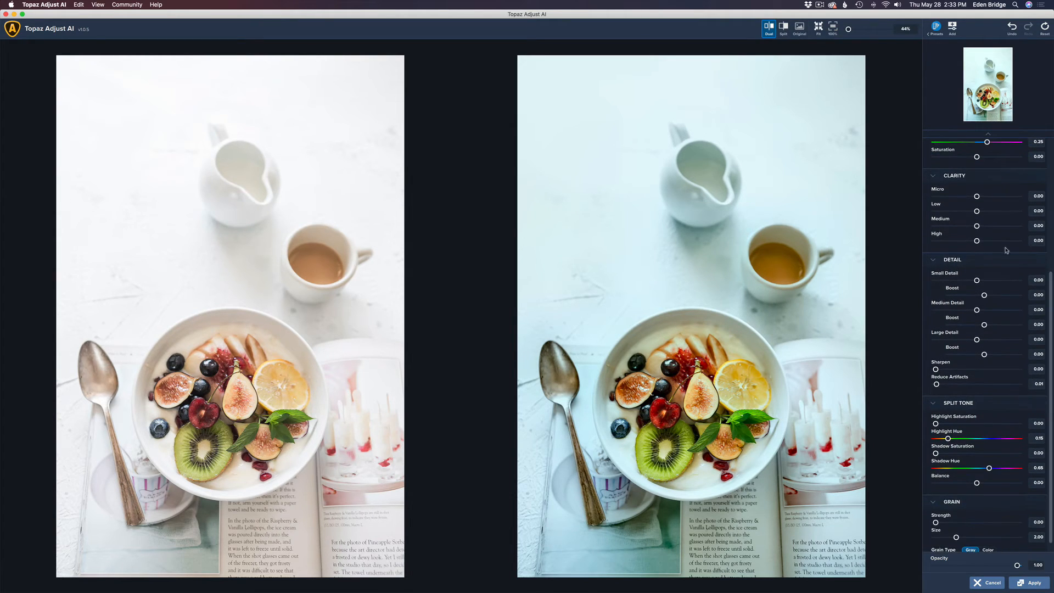
Set Clarity to Micro 0.35, Low 0.30, Medium 0.25 and High 0.32
click(977, 197)
mouse_move(976, 196)
mouse_down()
mouse_move(999, 199)
mouse_move(989, 200)
mouse_up()
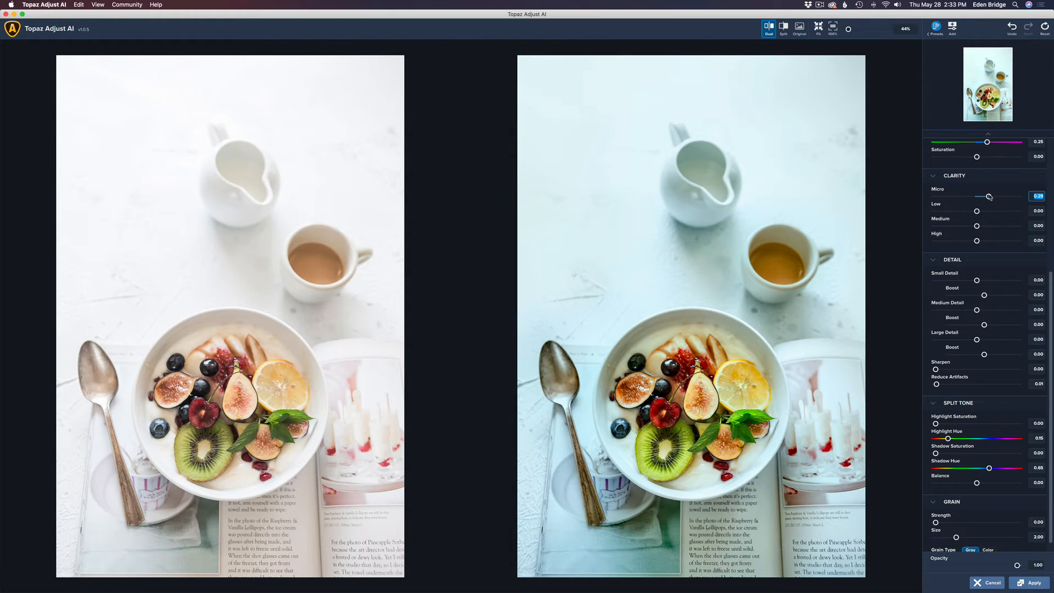
drag(989, 197, 1000, 246)
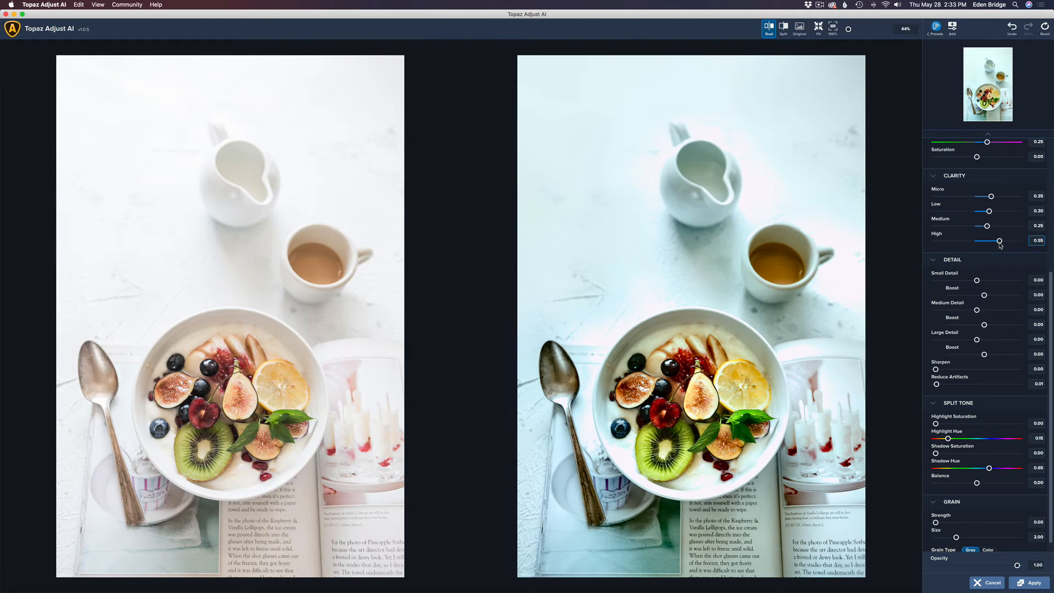
drag(1000, 246, 998, 247)
drag(998, 246, 991, 246)
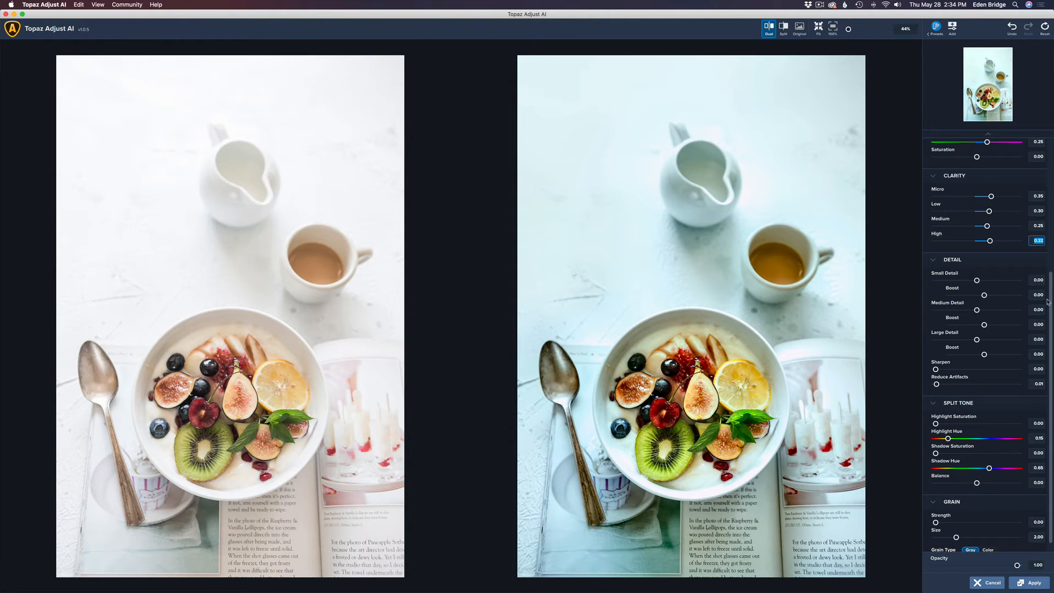
Warm the breakfast bowl photo's Temperature to about 0.10
scroll(1015, 275, up, 4)
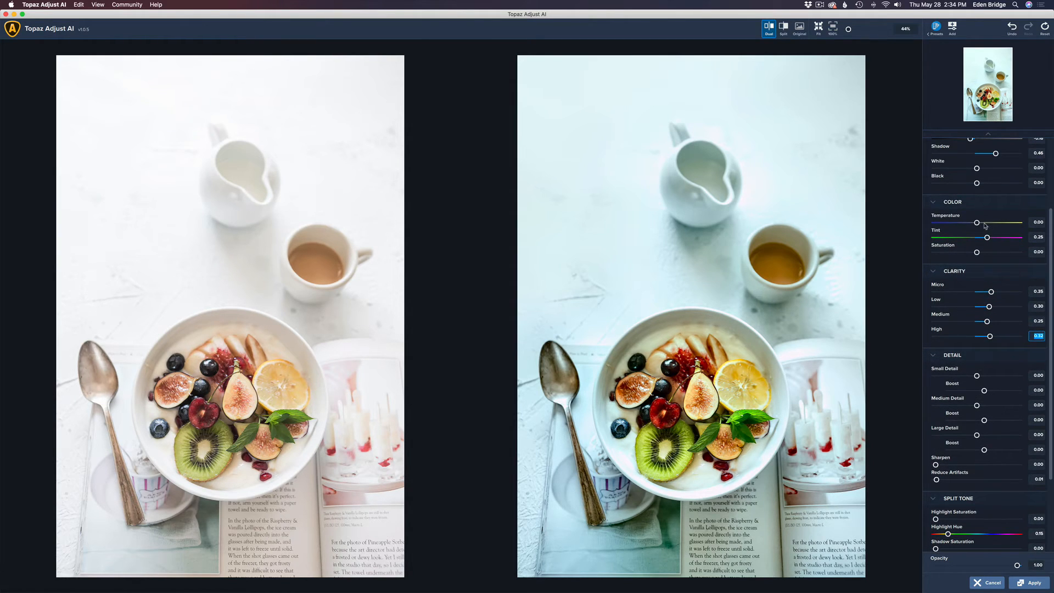
click(977, 223)
drag(977, 223, 982, 223)
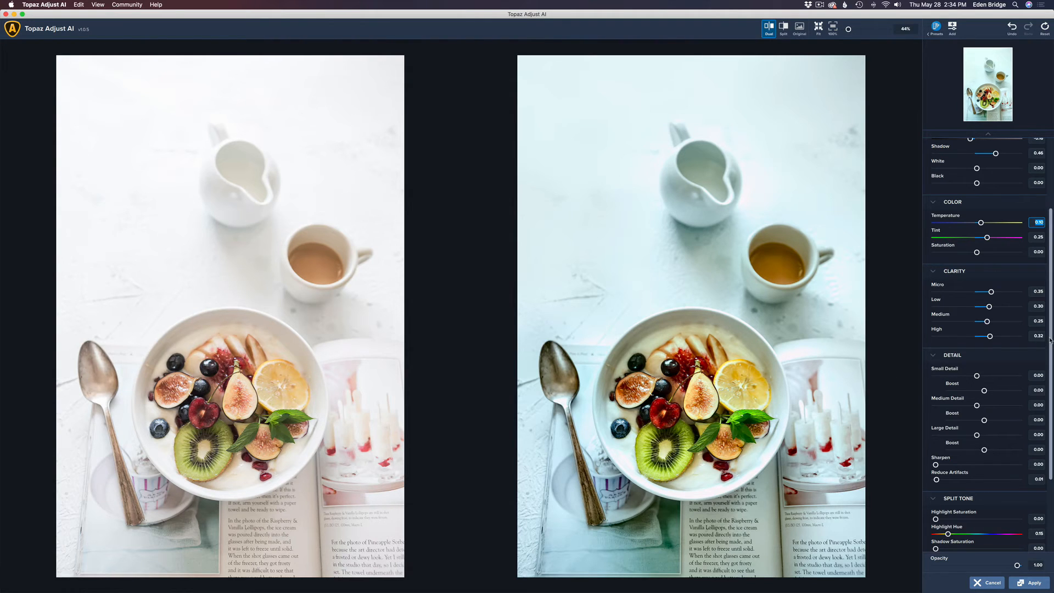
drag(1050, 341, 1050, 385)
scroll(1051, 384, down, 3)
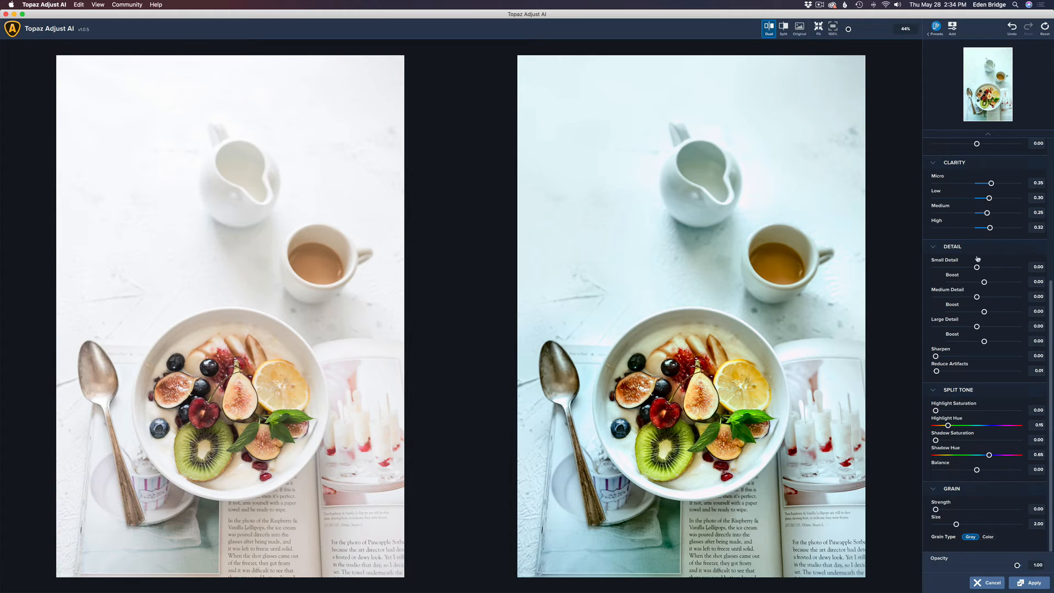
Set Detail to Small 0.09, Medium 0.07, Large 0.05 and Split Tone Highlight Saturation to 0.21
drag(979, 269, 980, 270)
drag(981, 268, 981, 268)
mouse_move(977, 297)
mouse_down()
mouse_move(991, 298)
mouse_move(980, 301)
mouse_up()
mouse_move(976, 327)
mouse_down()
mouse_move(1006, 329)
mouse_move(979, 328)
mouse_up()
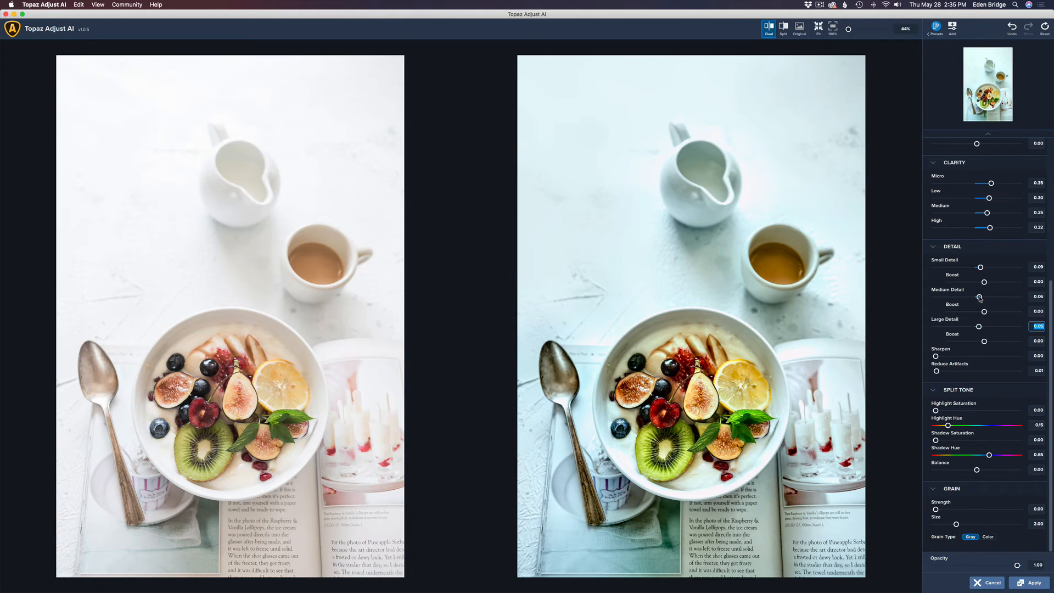
click(979, 298)
drag(979, 297, 979, 297)
drag(937, 412, 959, 418)
Reduce Split Tone Shadow Saturation from 0.38 to about 0.08
click(936, 440)
drag(937, 441, 969, 447)
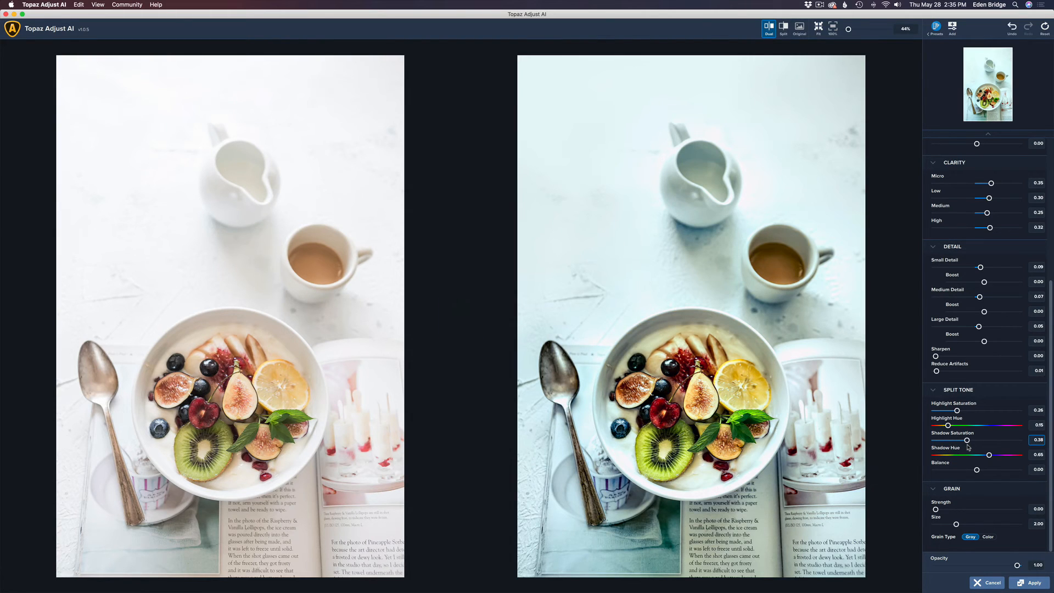
mouse_move(968, 447)
mouse_down()
mouse_move(916, 447)
mouse_move(968, 451)
mouse_up()
drag(968, 451, 942, 451)
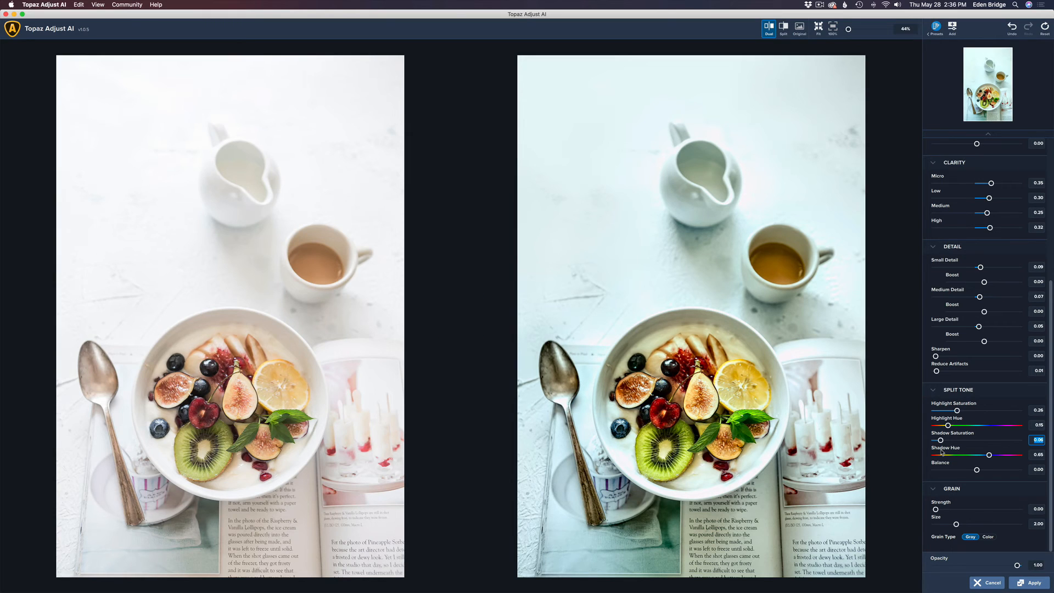
Send the Topaz-enhanced breakfast bowl back to Photoshop as Layer 1 and compare it with the original
click(1028, 583)
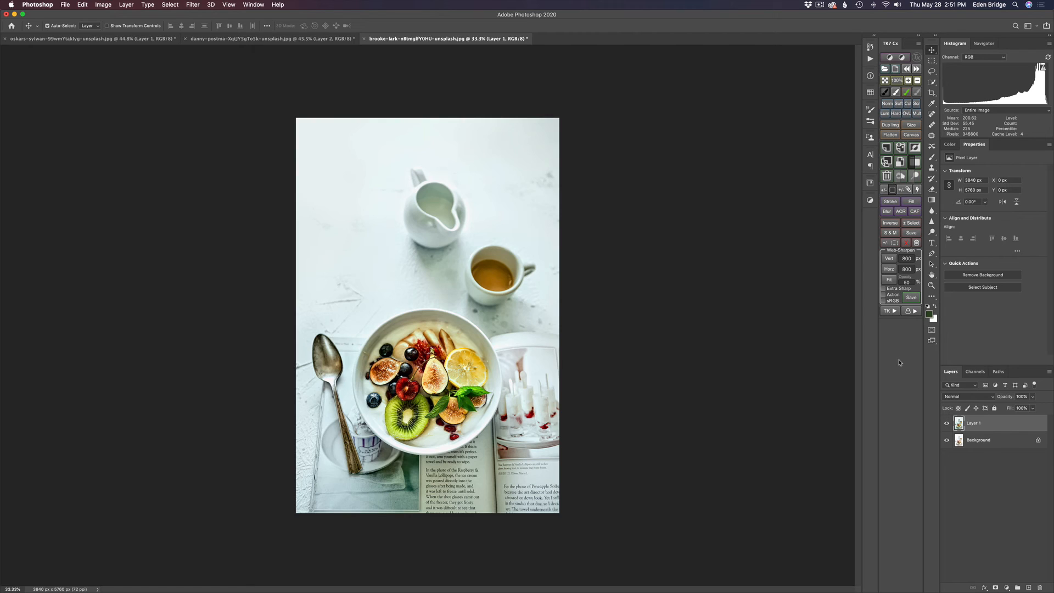
alt+click(946, 440)
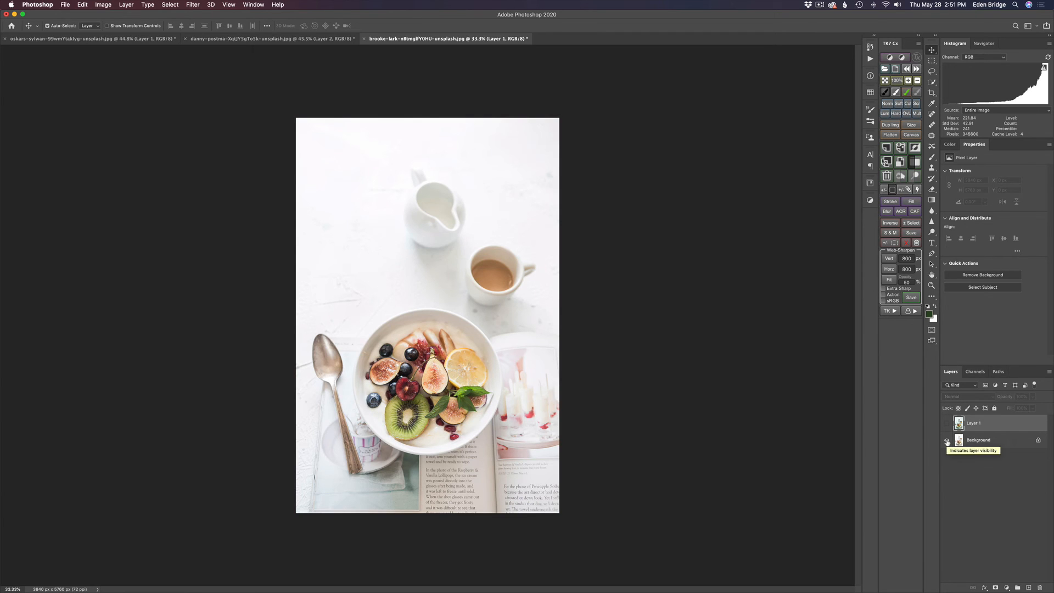
alt+click(946, 439)
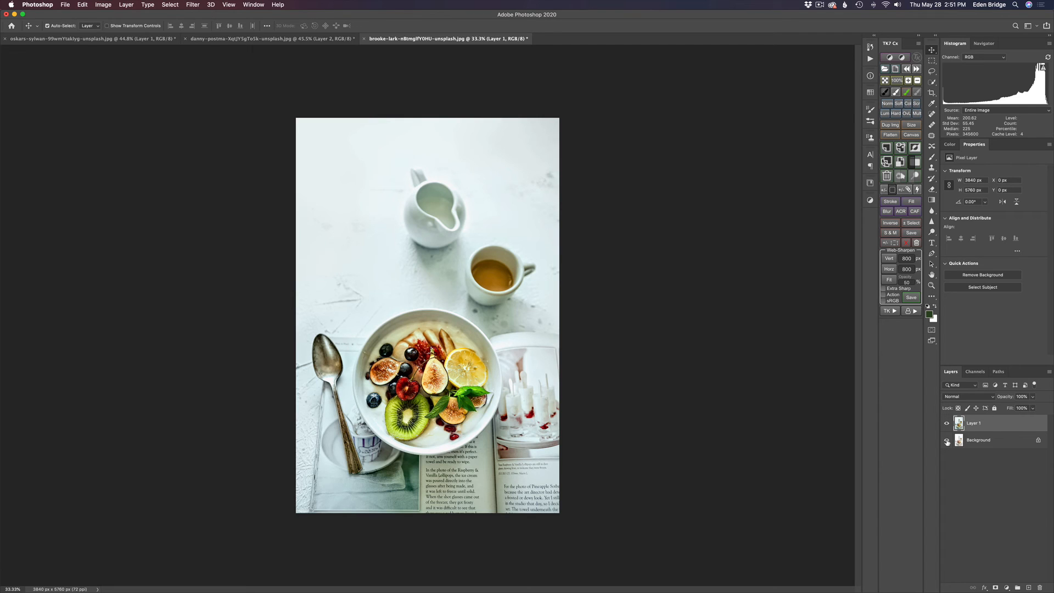
alt+click(947, 440)
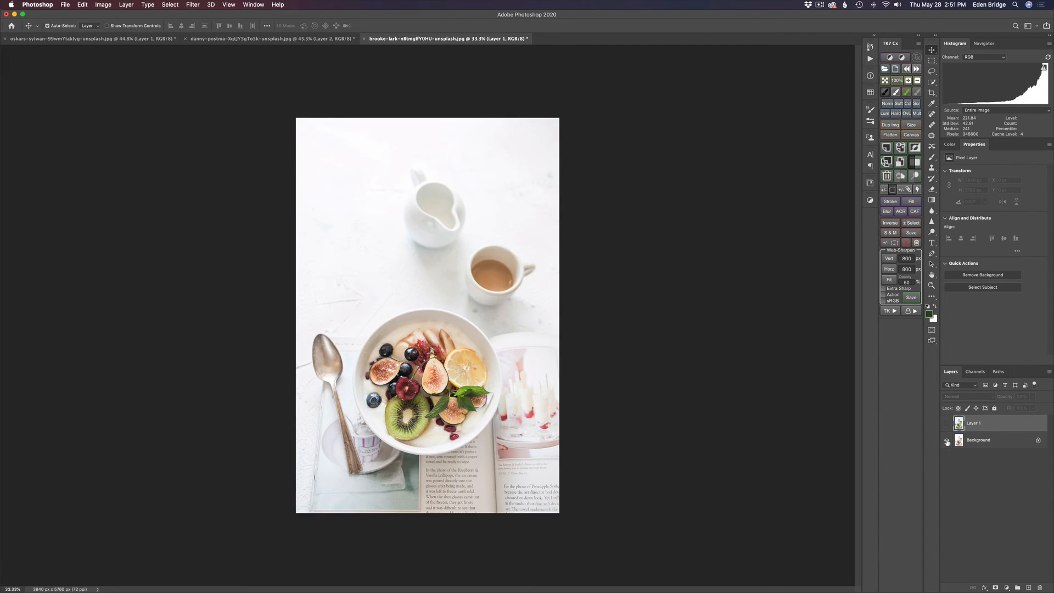
alt+click(946, 440)
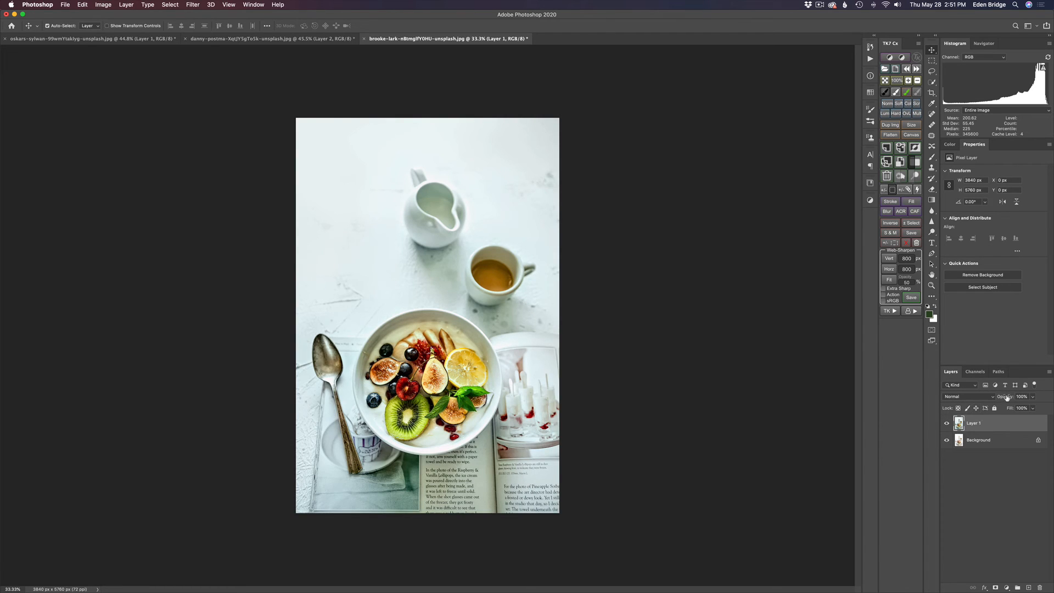
Lower Layer 1's opacity to 82% and compare the blend against the original food photo
drag(1007, 397, 999, 397)
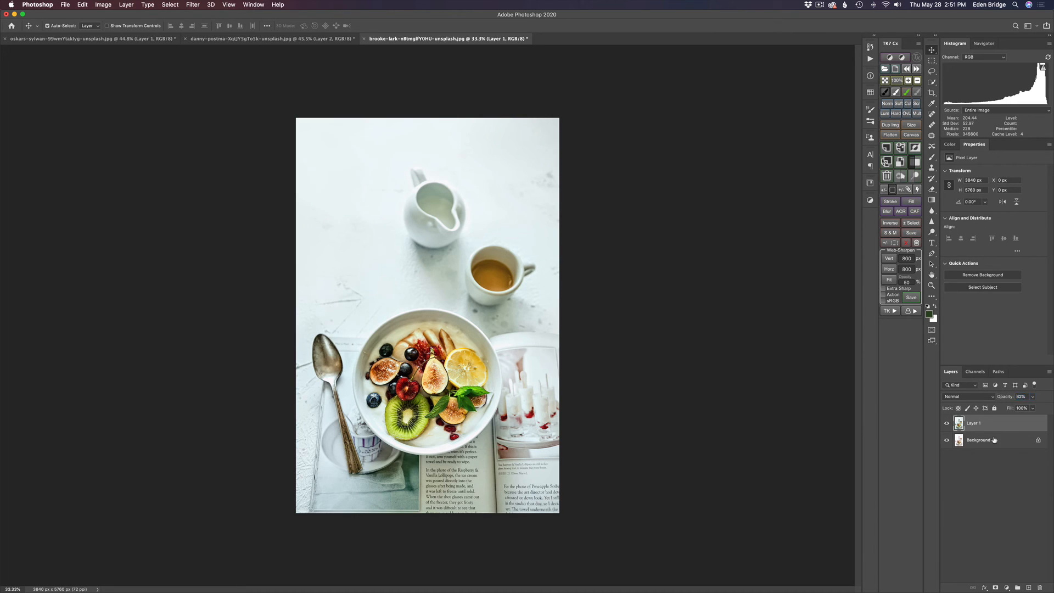
alt+click(946, 441)
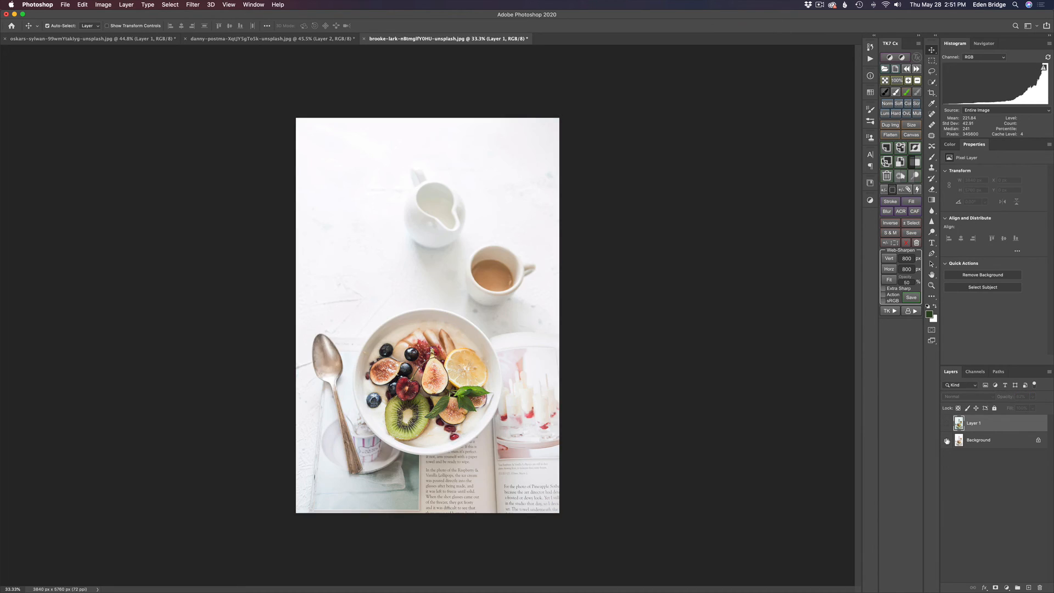
alt+click(947, 441)
alt+click(946, 441)
alt+click(946, 440)
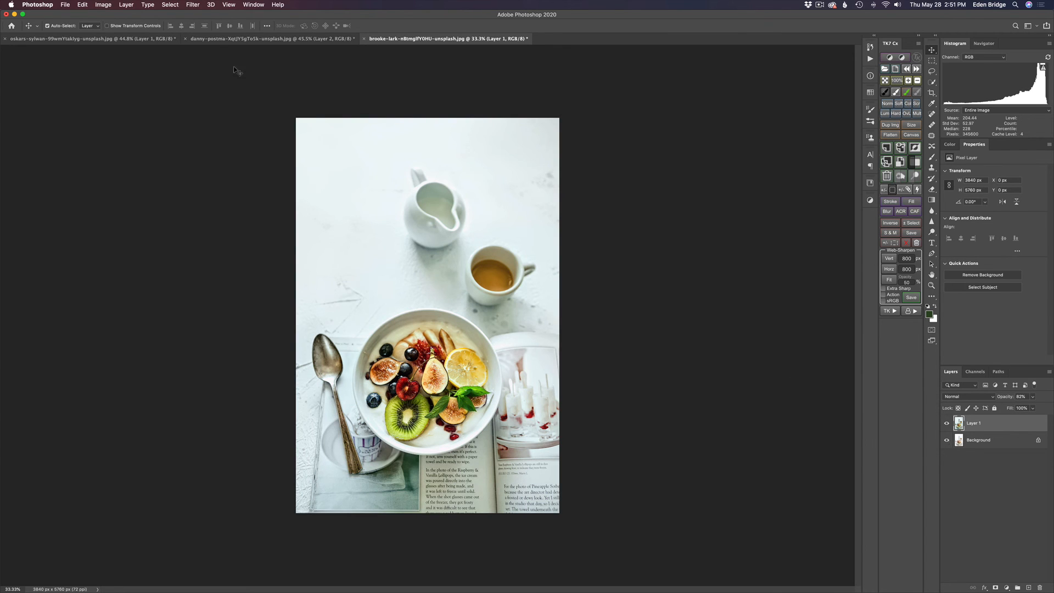
On the danny-postma mountain photo, compare the original Background with Layer 2, Hue/Saturation 1 and Layer 1, ending fully edited
click(236, 40)
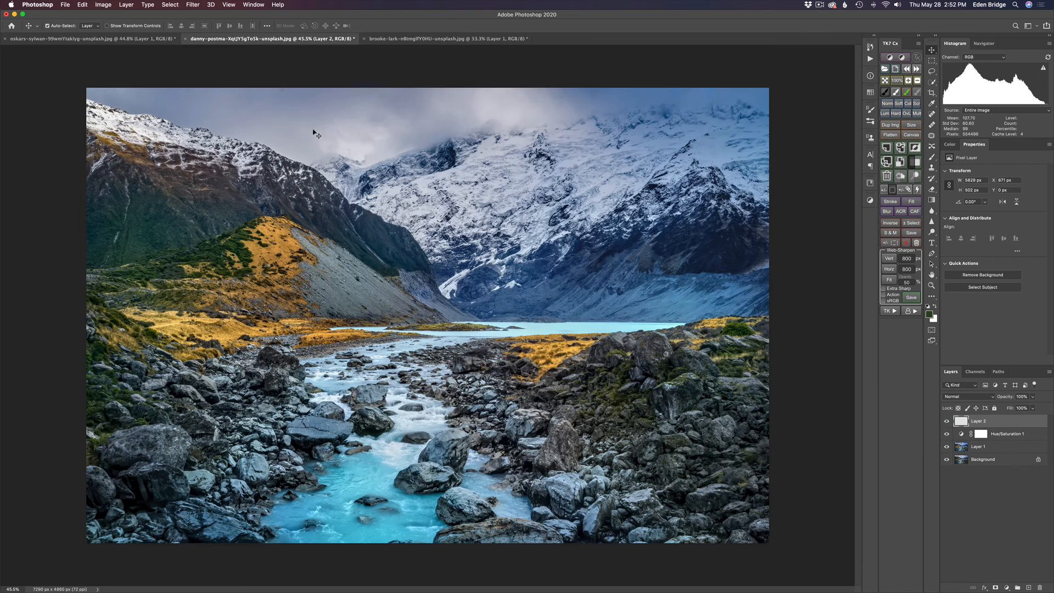
alt+click(947, 461)
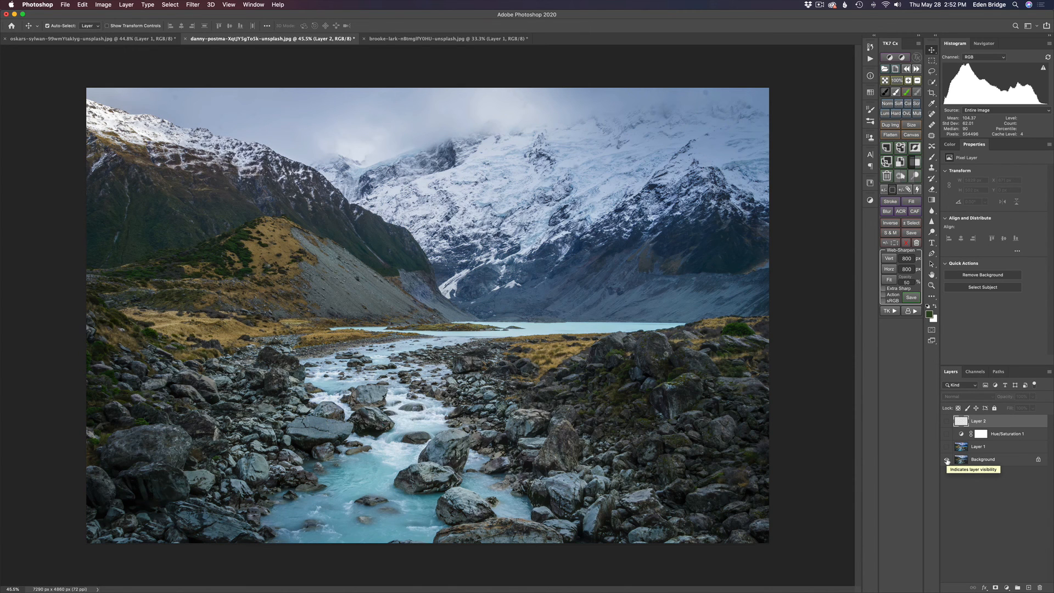
alt+click(946, 461)
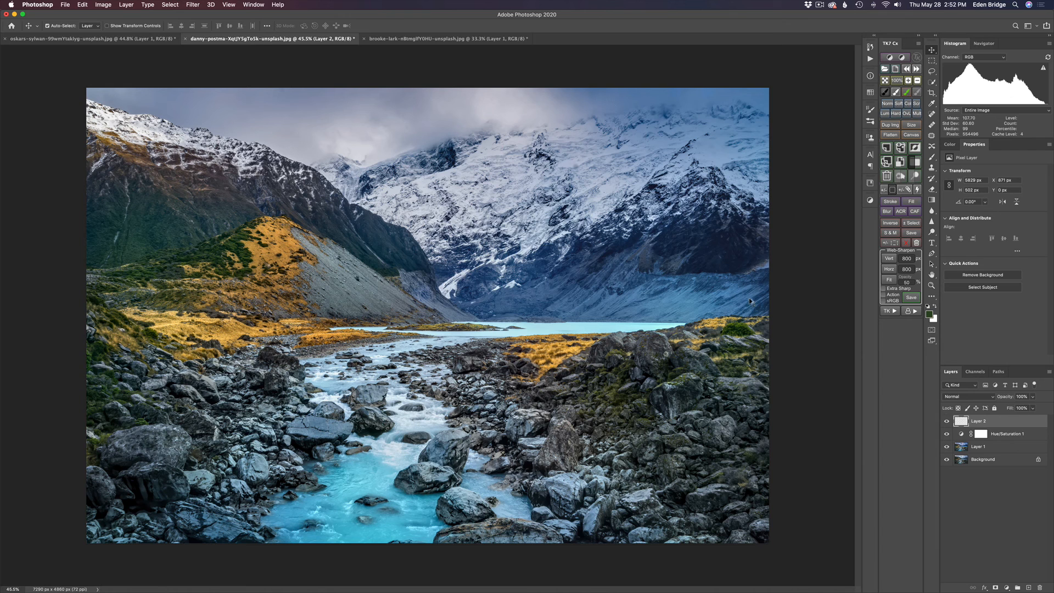
alt+click(946, 461)
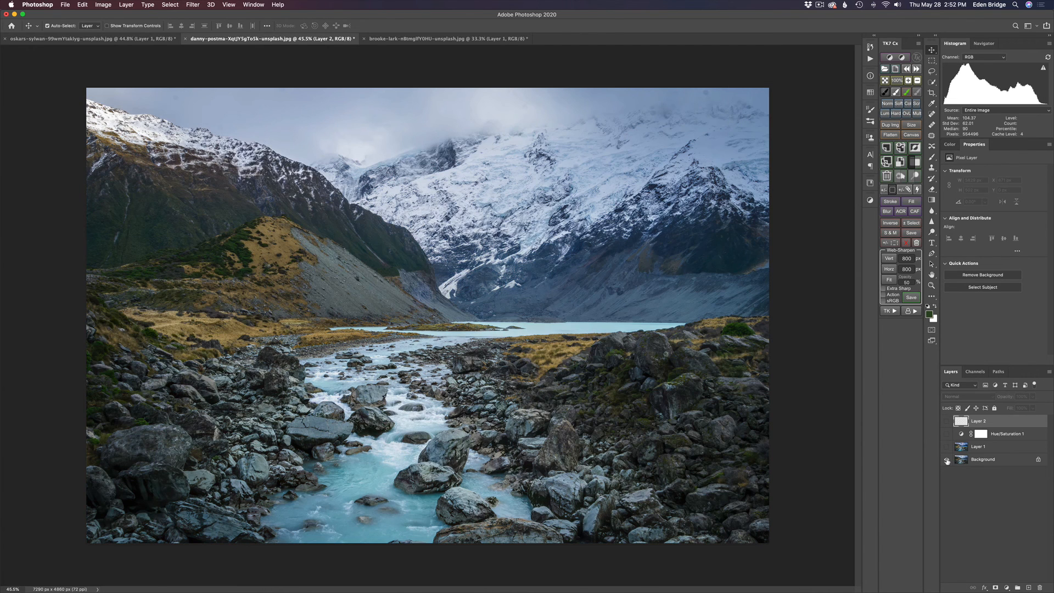
alt+click(947, 461)
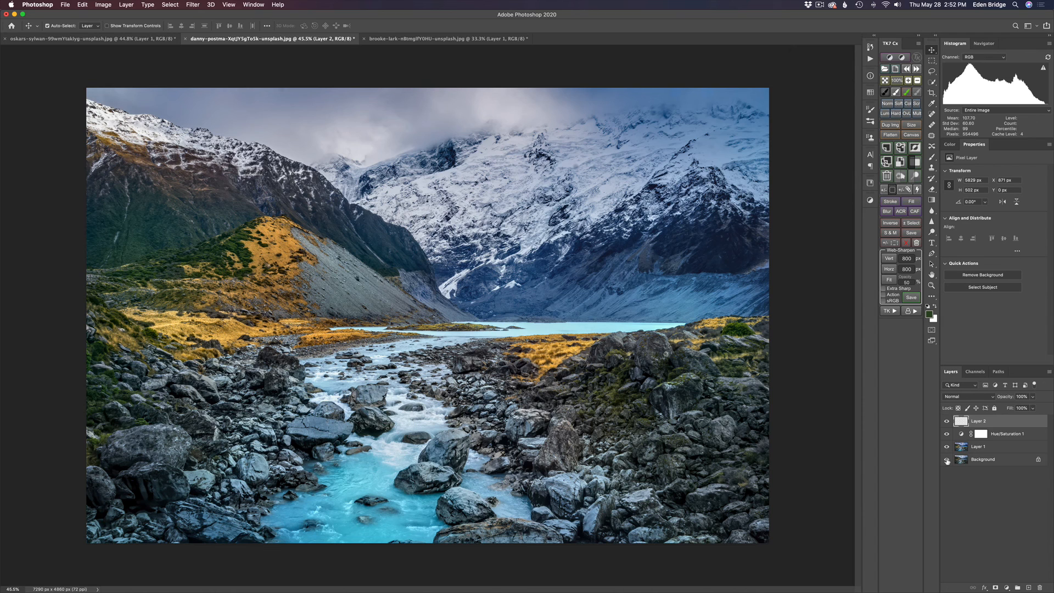
alt+click(947, 461)
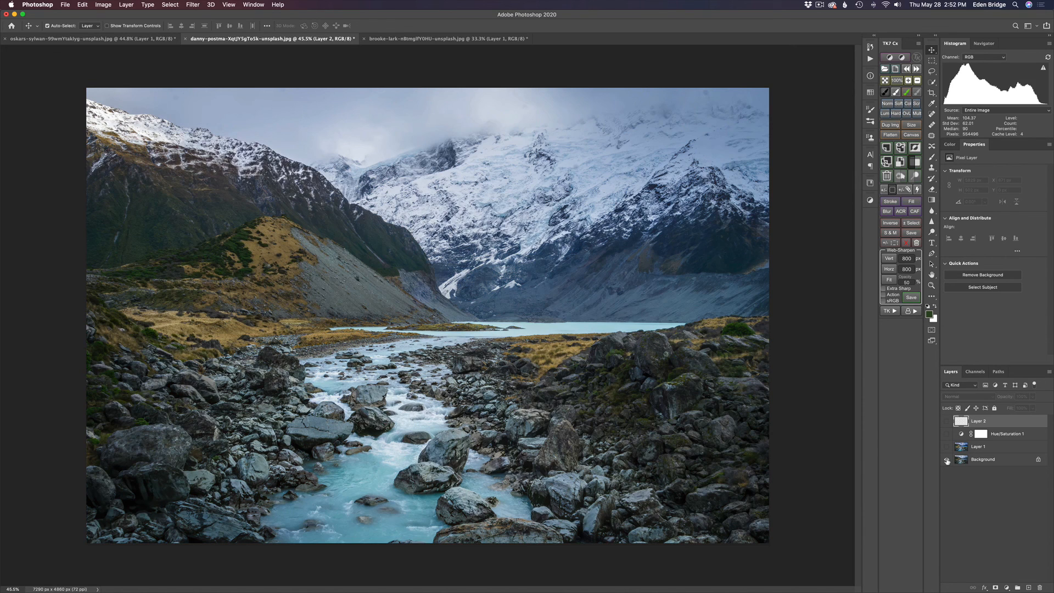
alt+click(947, 461)
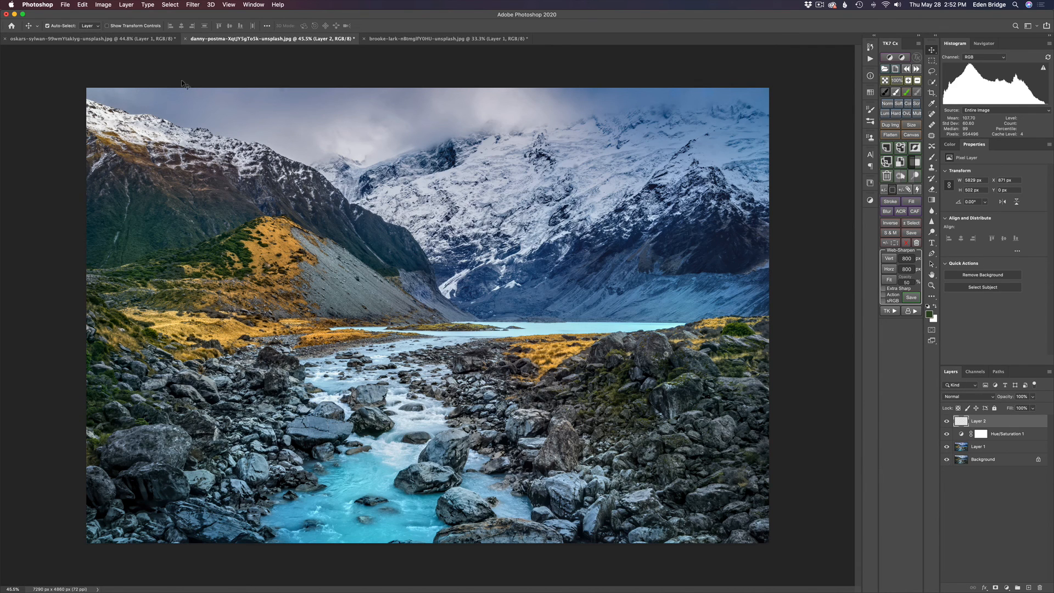
On the oskars-sylwan New York street photo, compare Layer 1 with the original Background, ending with Layer 1 visible
click(131, 41)
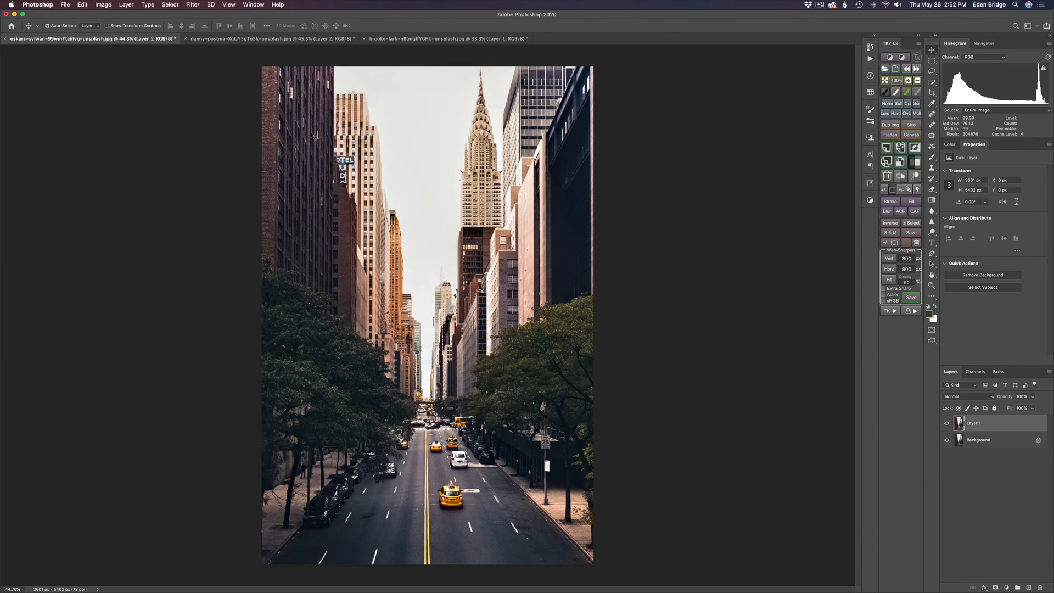
alt+click(947, 440)
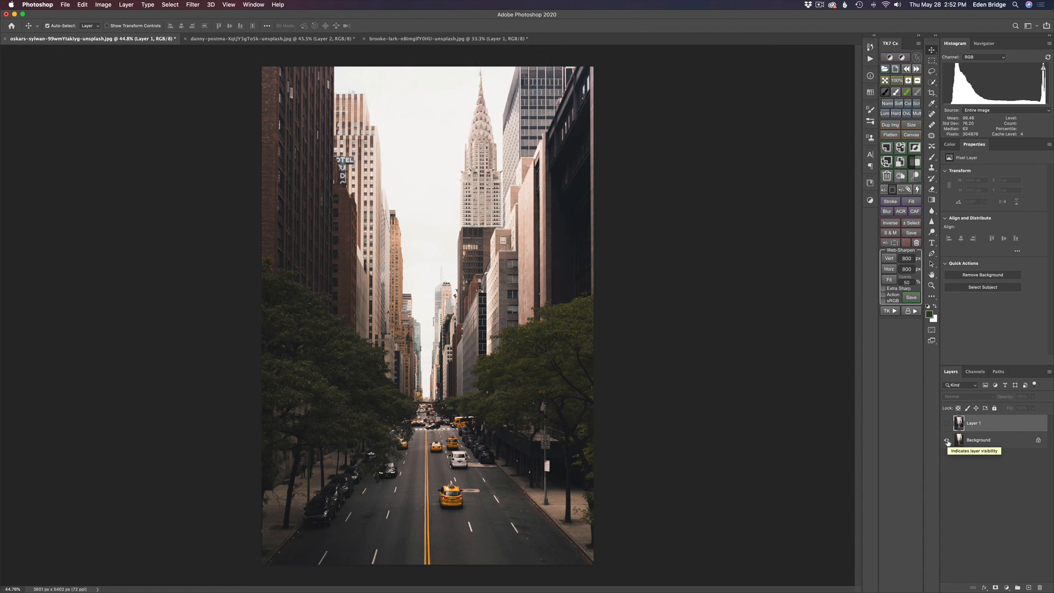
alt+click(947, 441)
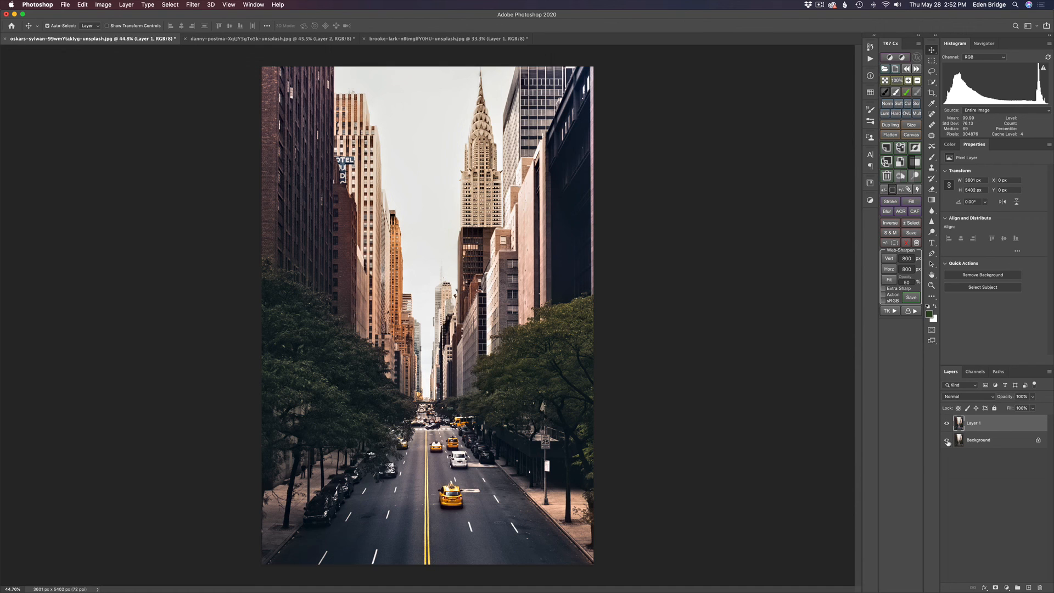
alt+click(947, 440)
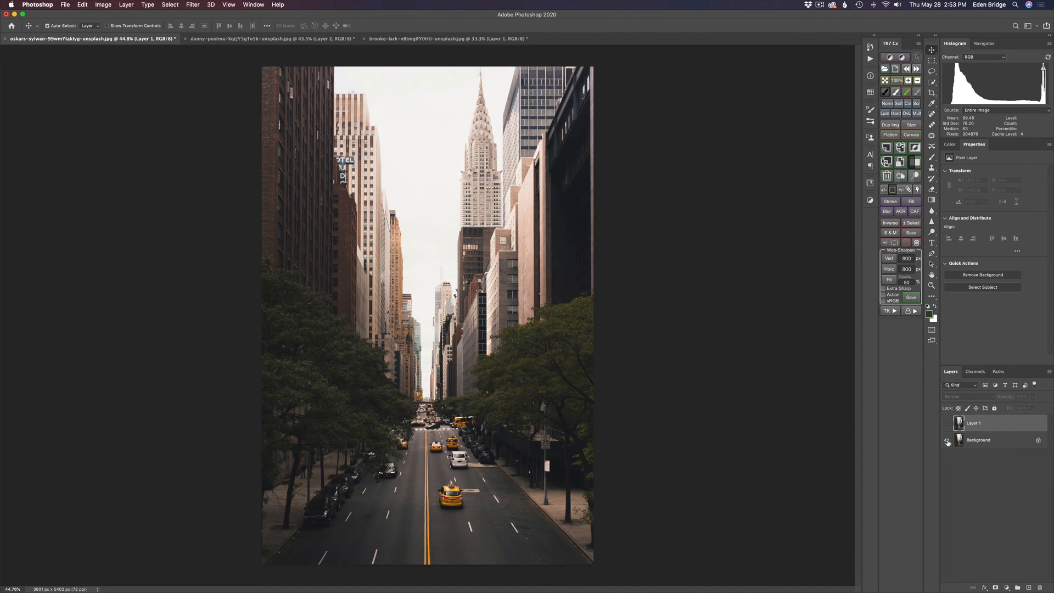
alt+click(947, 441)
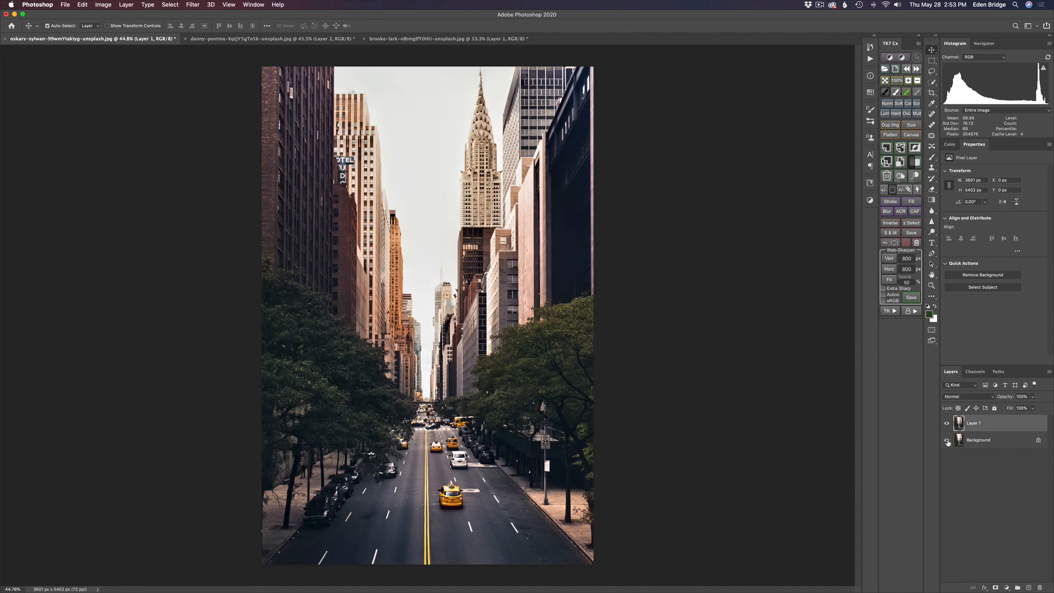